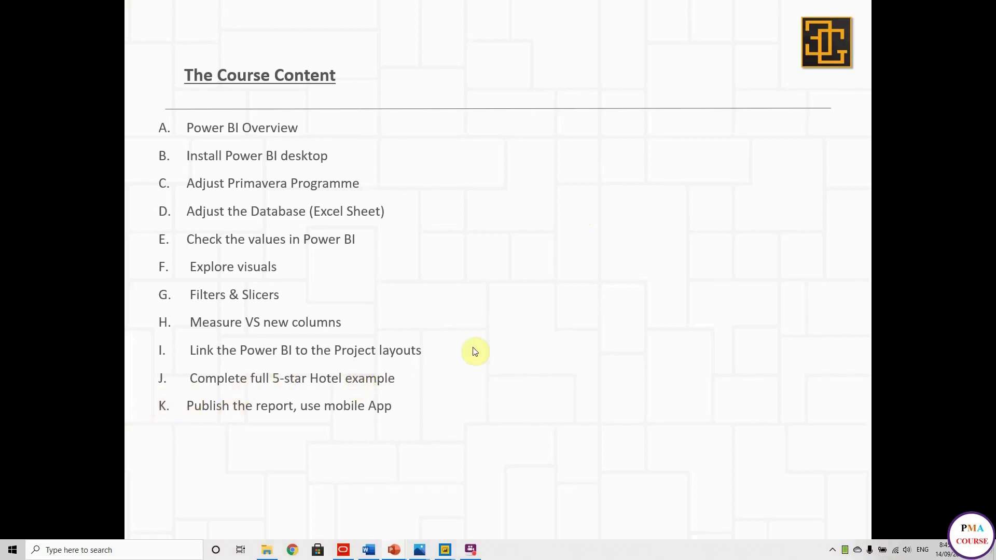
- Scroll the PowerPoint slide show forward to the All Steps slide listing twelve steps
scroll(474, 352, "down", 4)
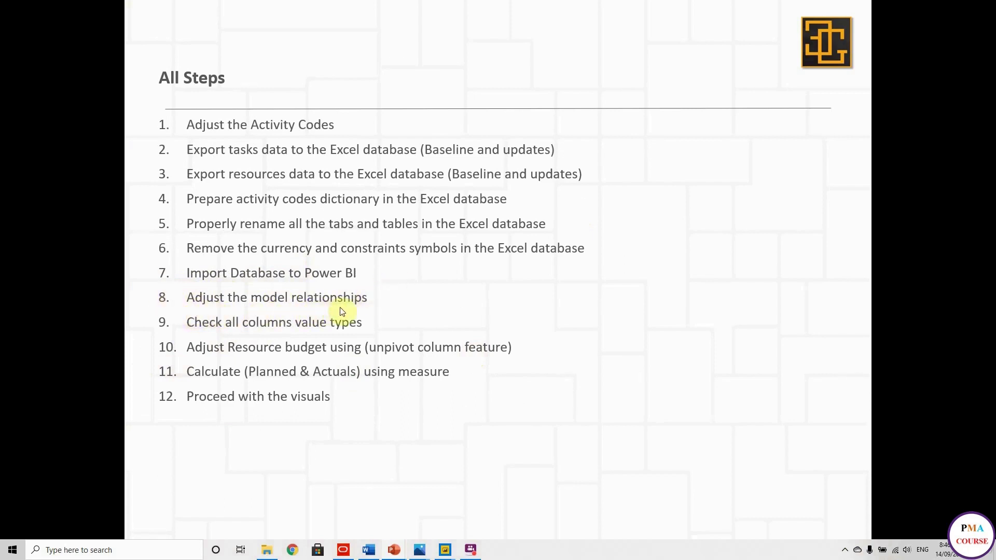
- Bring the Power BI course file to the front and zoom out the Model view diagram
mouse_move(445, 549)
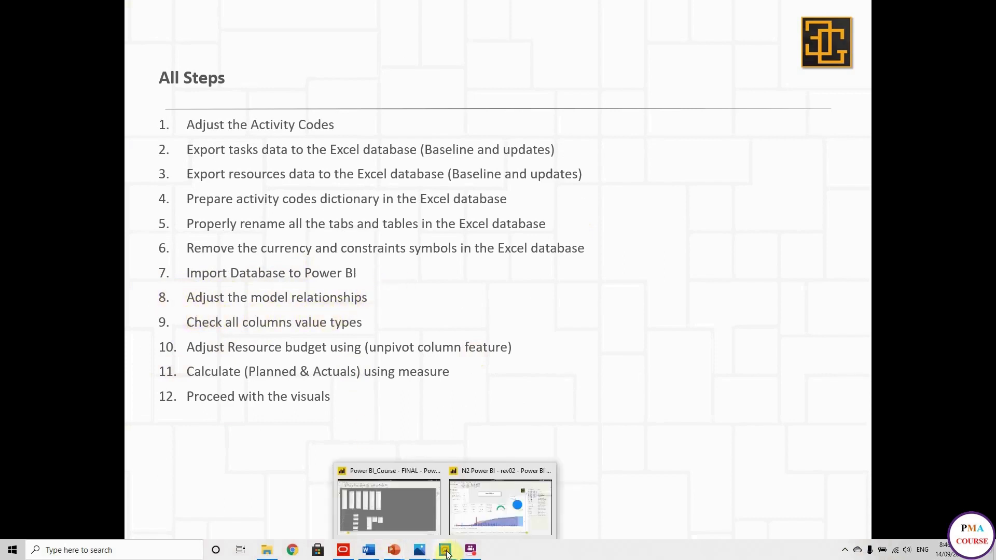
left_click(404, 512)
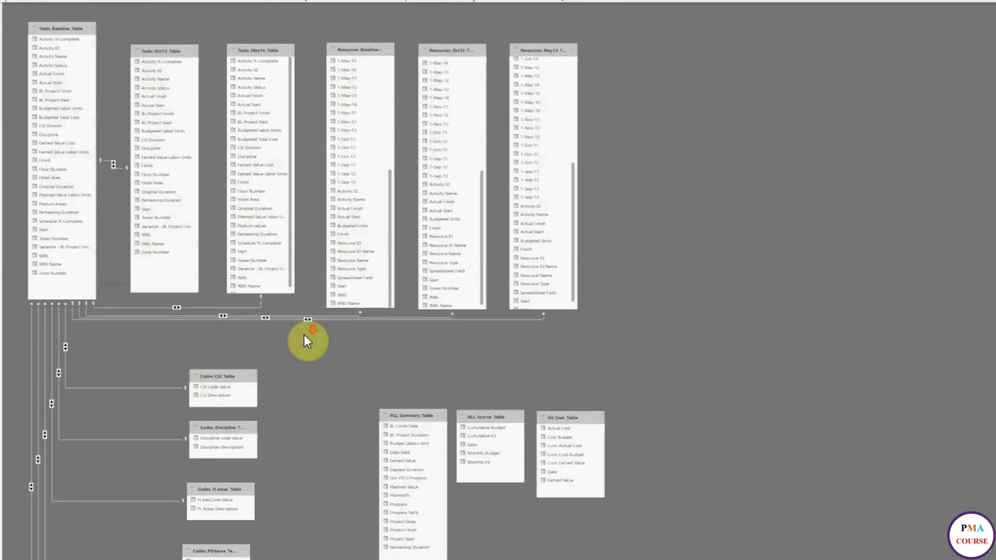
scroll(305, 336, "down", 3)
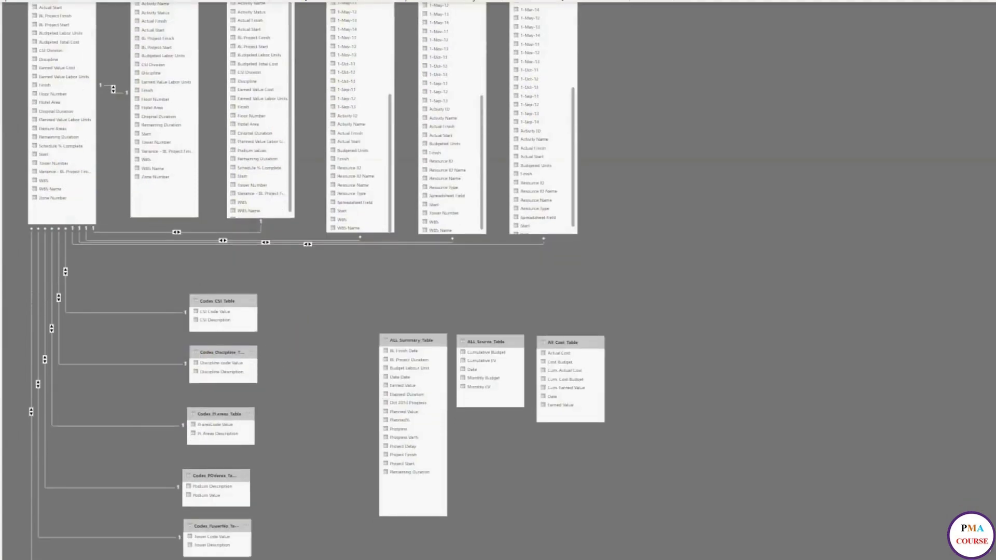
scroll(306, 280, "down", 2)
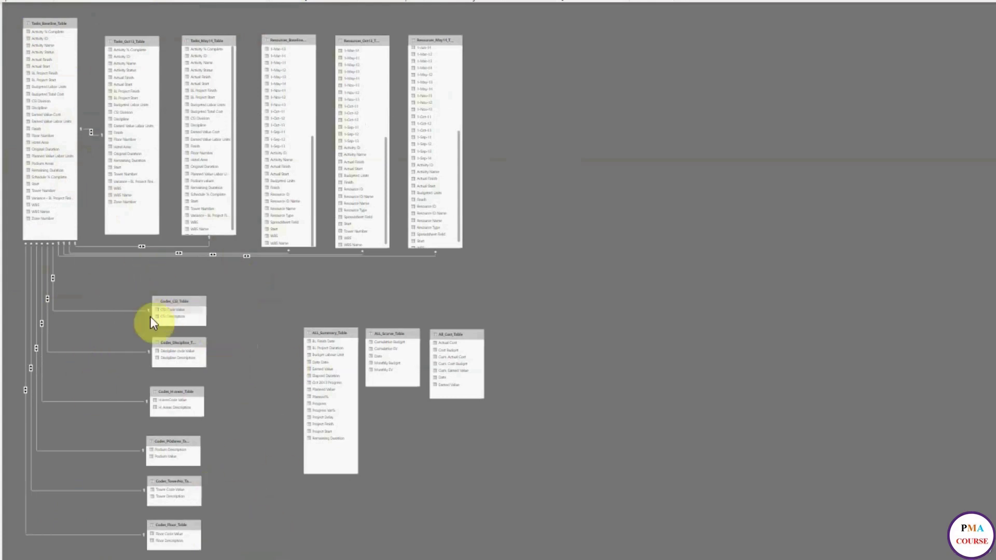
mouse_move(79, 316)
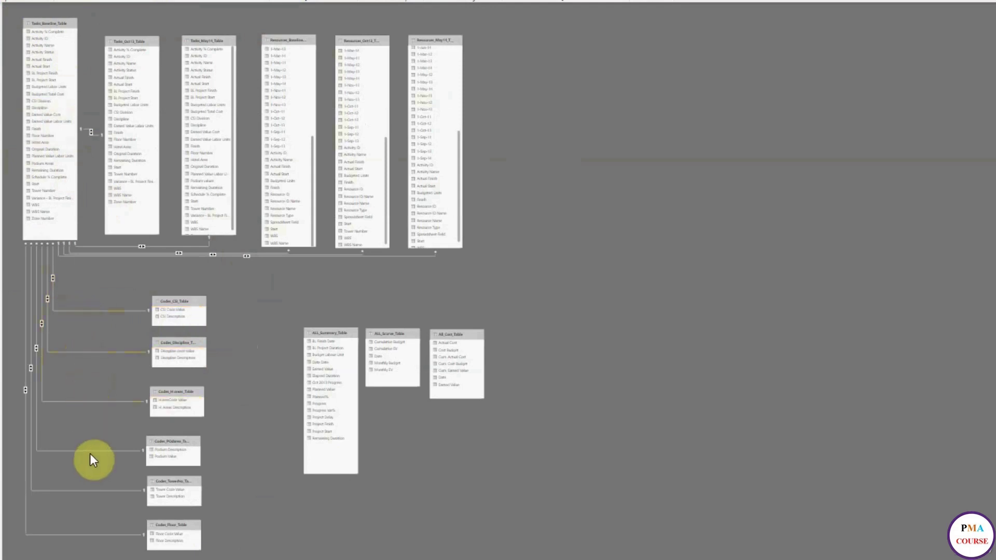
mouse_move(91, 457)
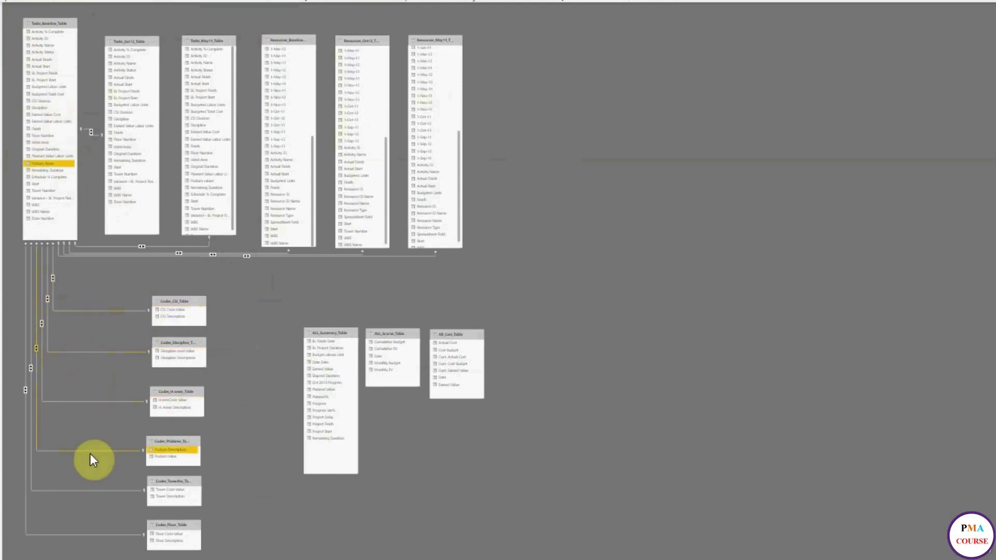
- Open the Tasks_Baseline_Table to Codes_TowerNo_Table relationship and review its many-to-one Tower Number link
double_click(83, 490)
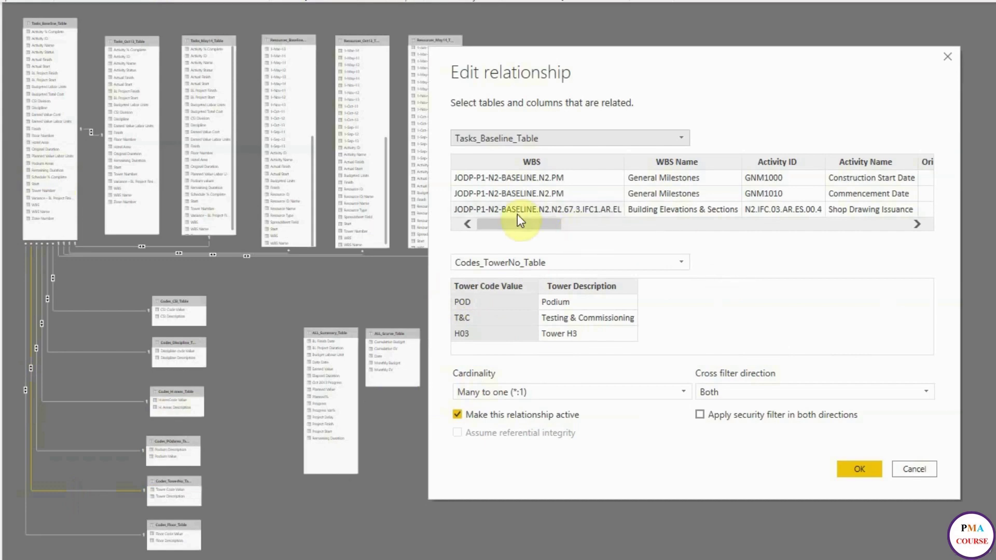
left_click_drag(521, 222, 838, 243)
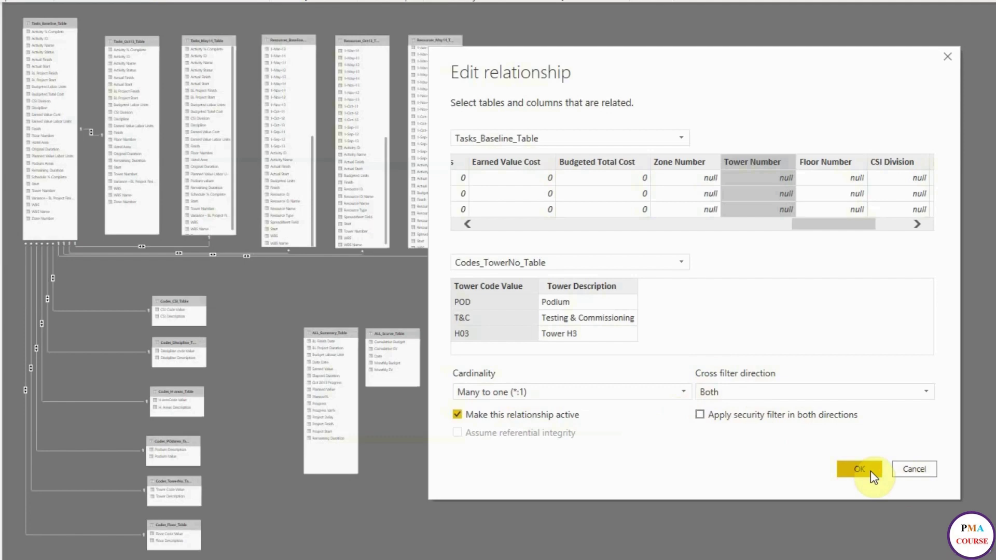
left_click(909, 471)
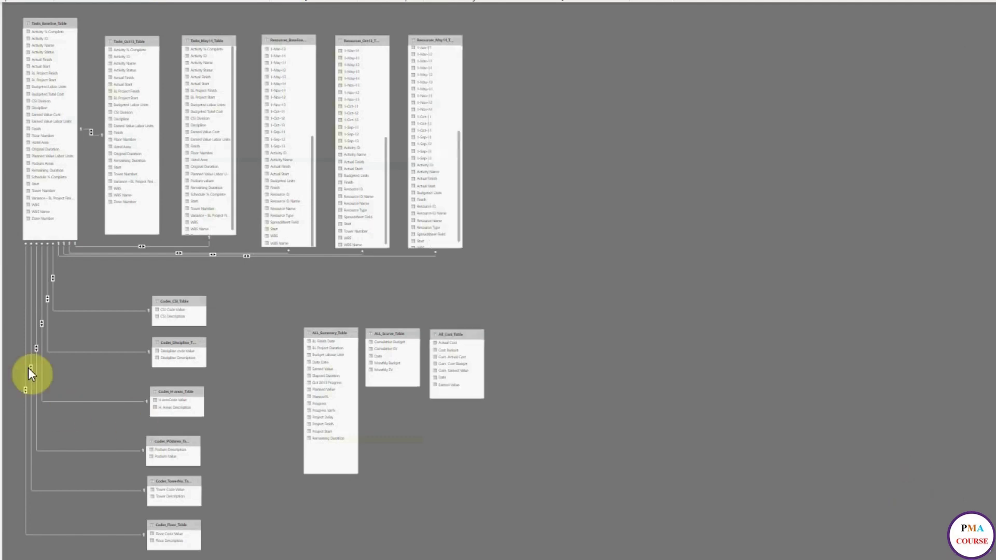
left_click(85, 310)
double_click(85, 309)
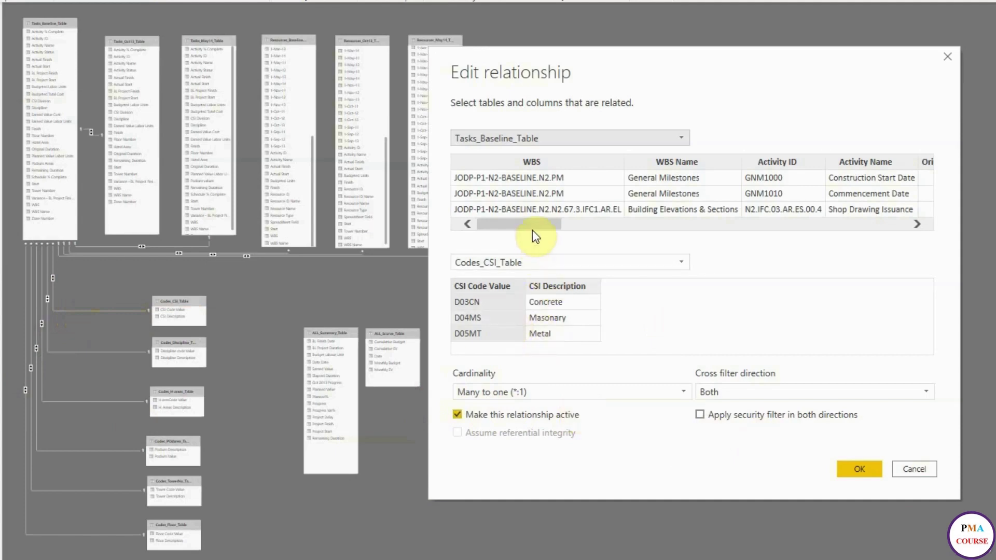
left_click_drag(537, 224, 869, 251)
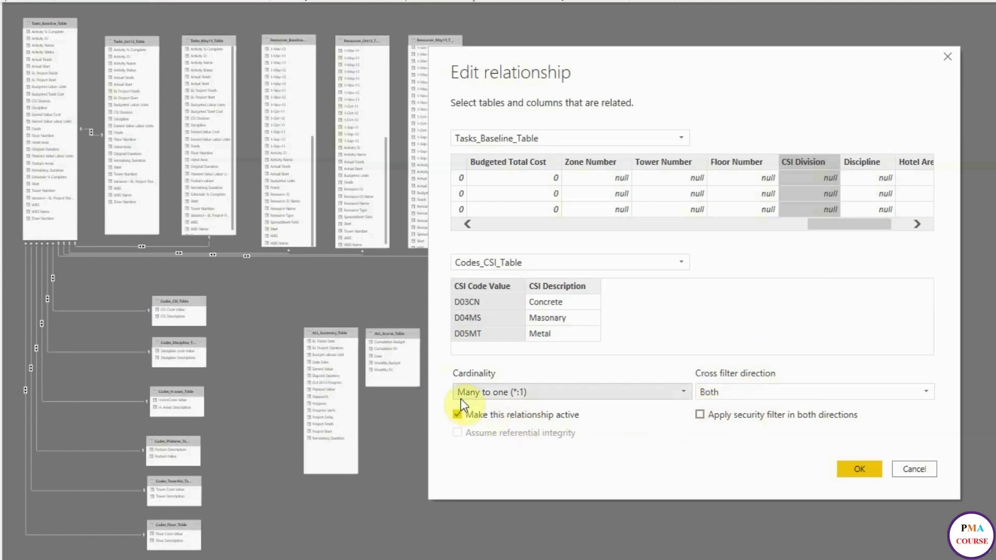
left_click(913, 469)
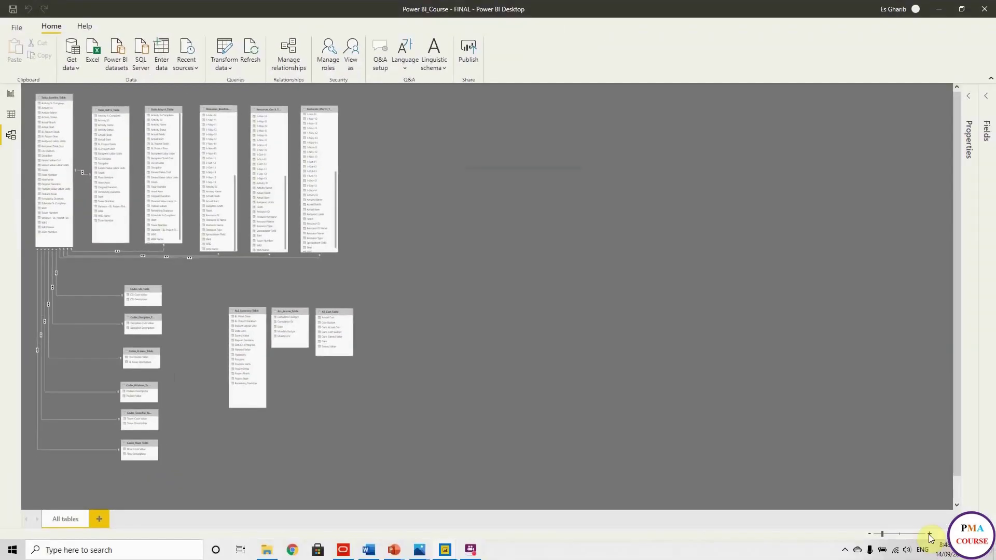
left_click(929, 535)
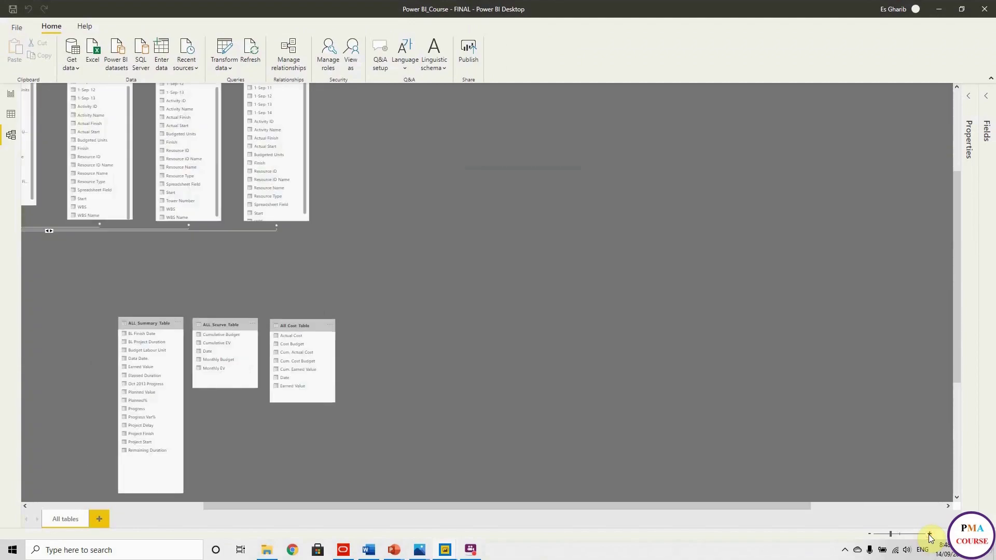
left_click_drag(760, 509, 413, 531)
scroll(78, 356, "up", 3)
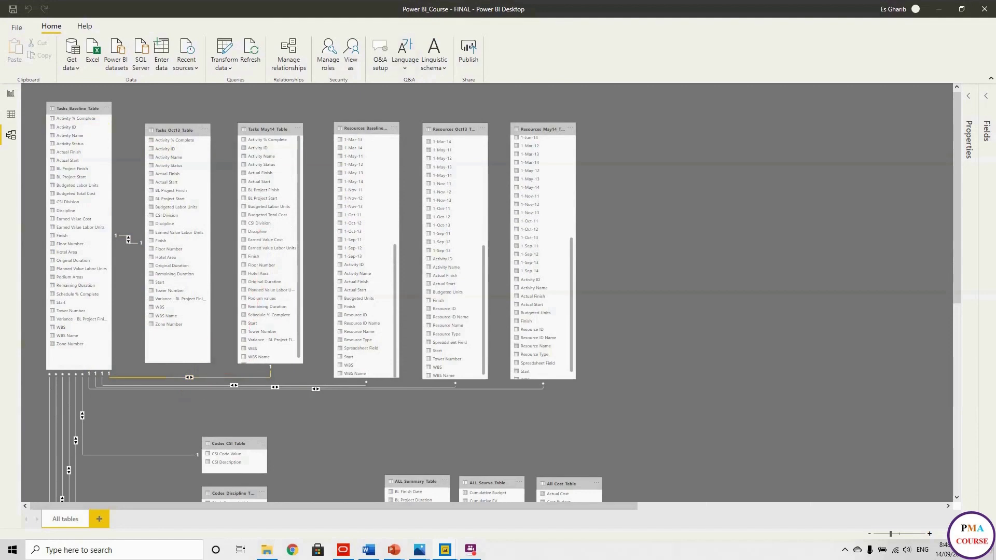
scroll(487, 291, "down", 1)
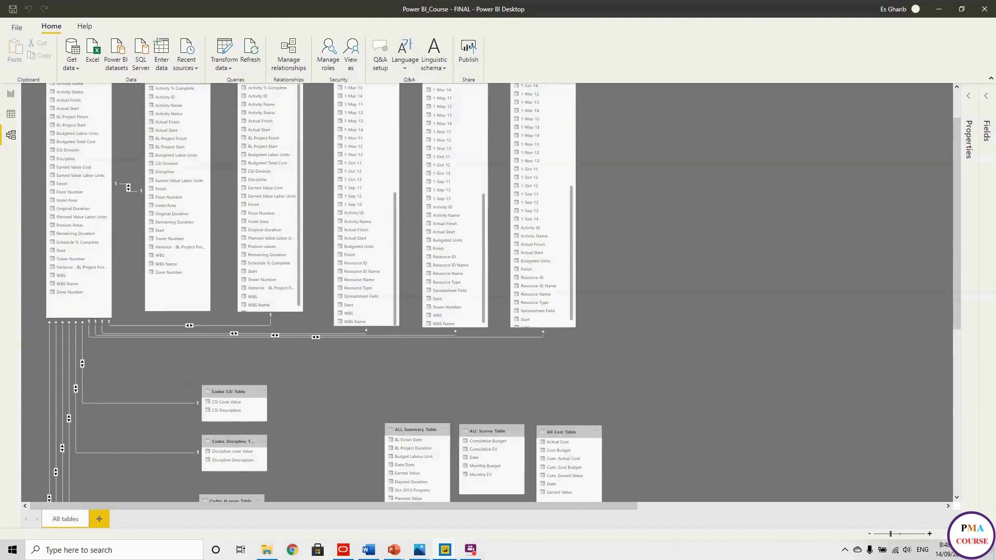
scroll(363, 387, "up", 1)
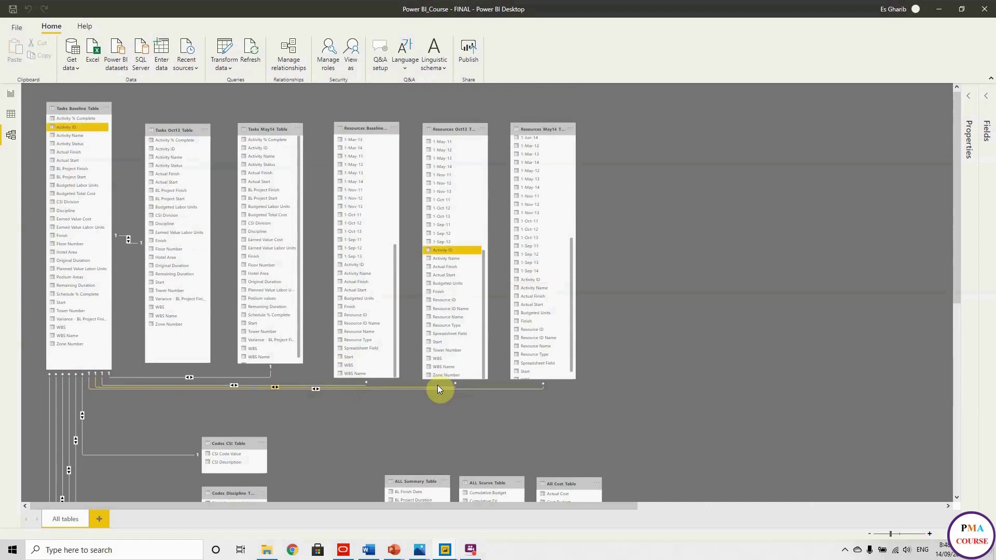
scroll(419, 421, "down", 3)
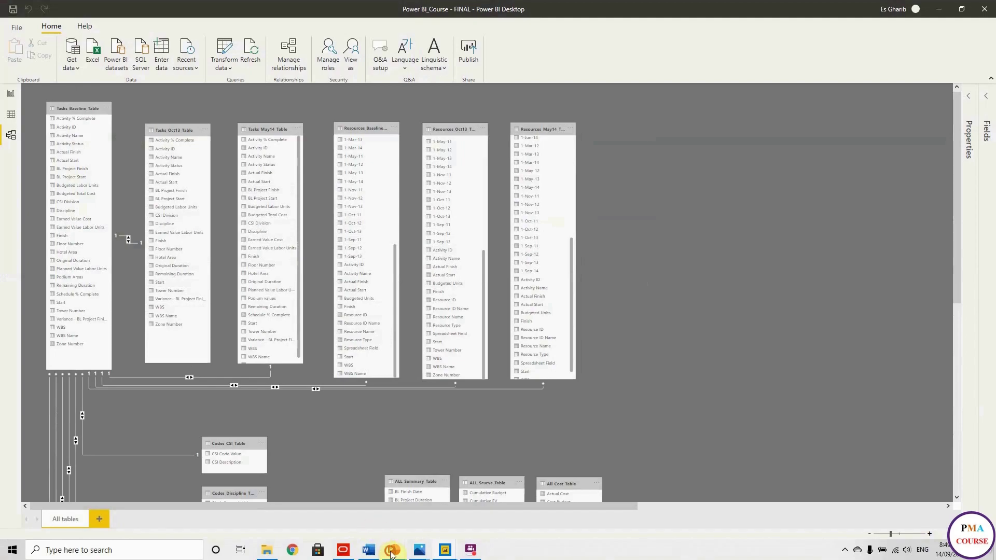
mouse_move(392, 554)
left_click(446, 506)
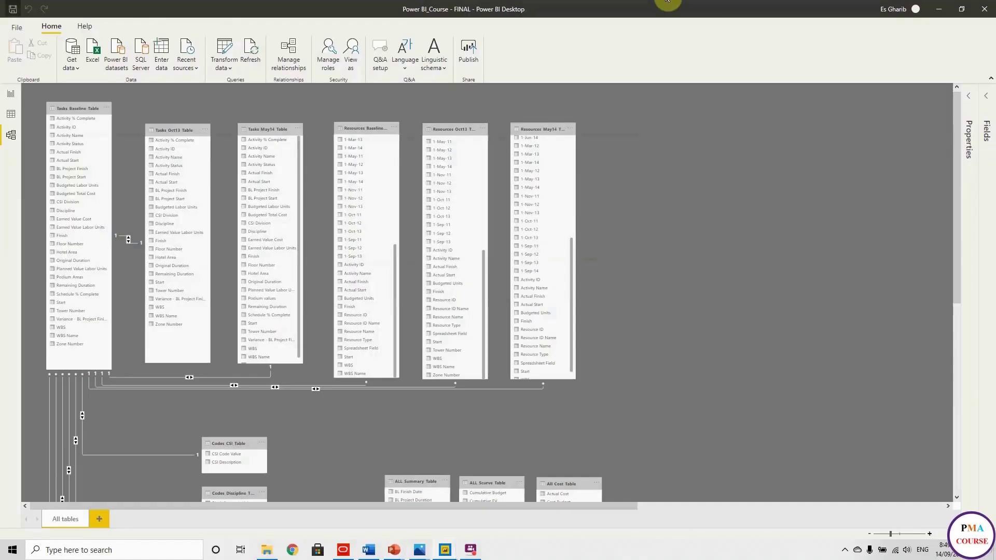
- In Data view, inspect All_Cost_Table's Cost Budget and Date format, then display Tasks_Baseline_Table
left_click(10, 115)
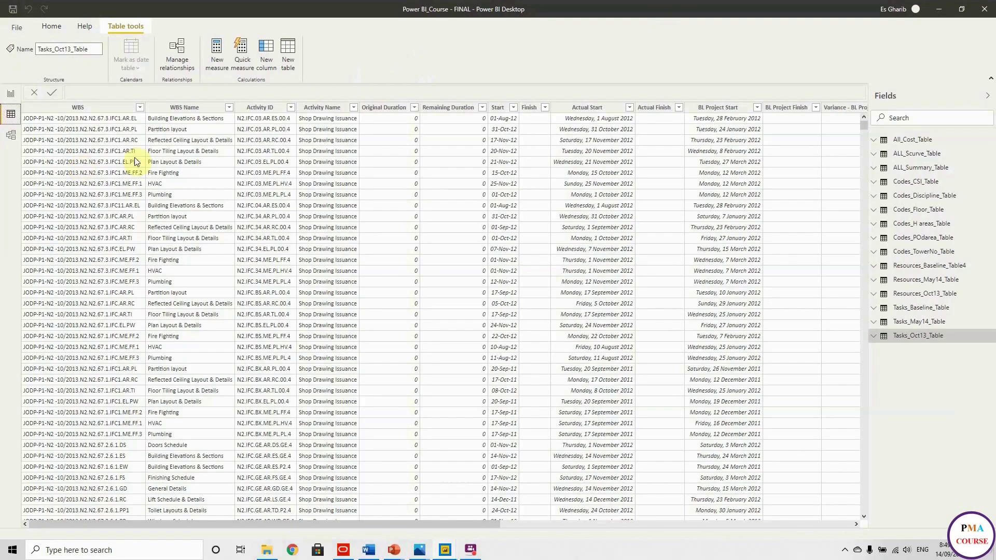
left_click(913, 140)
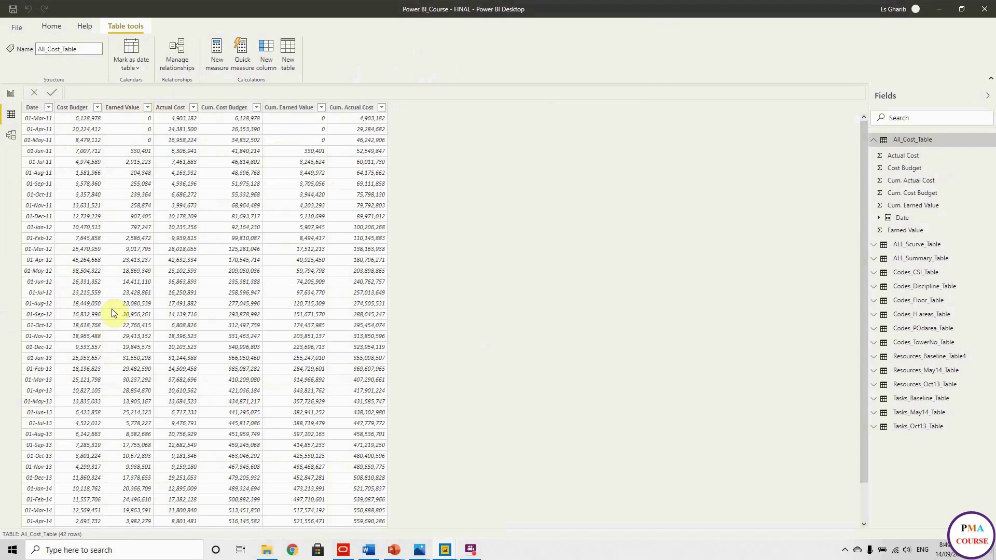
left_click(81, 109)
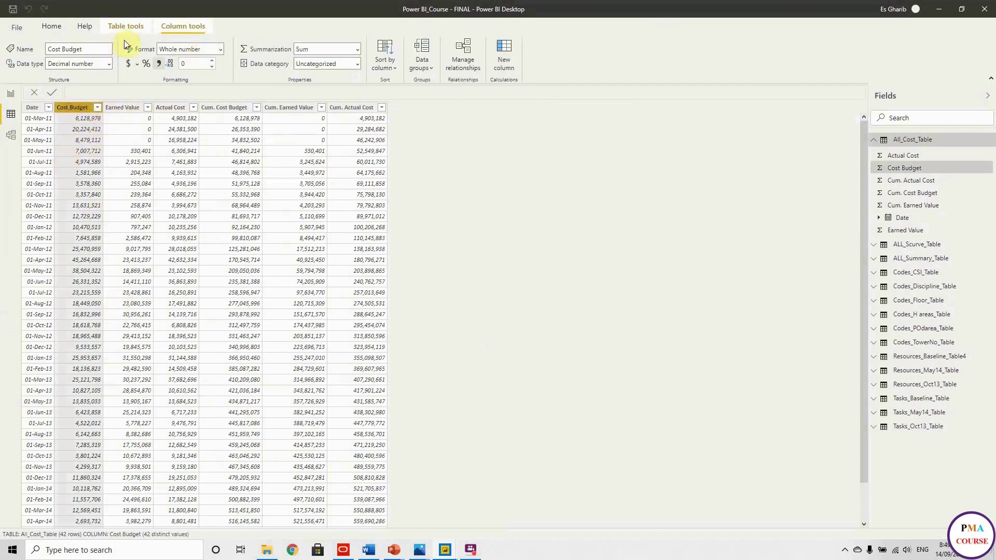
left_click(32, 107)
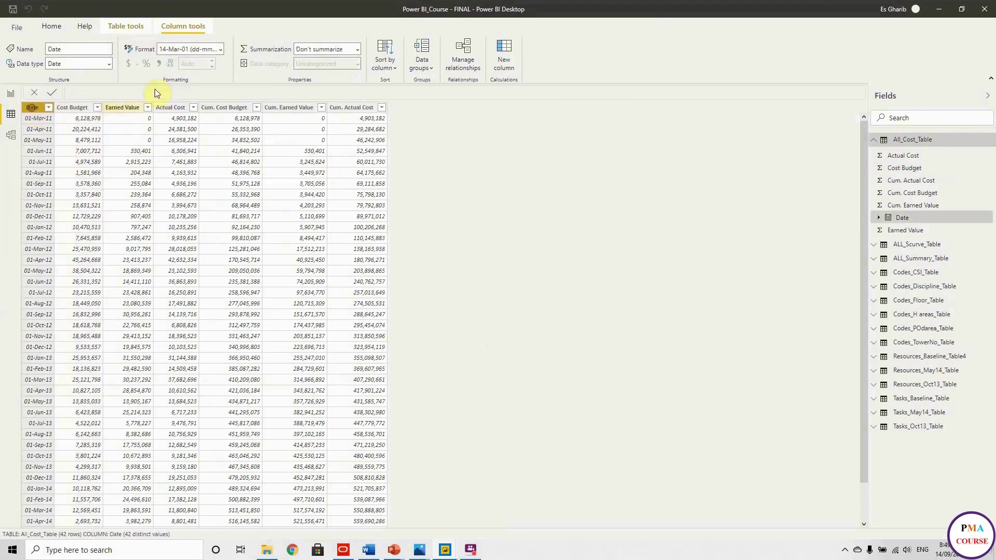
left_click(220, 49)
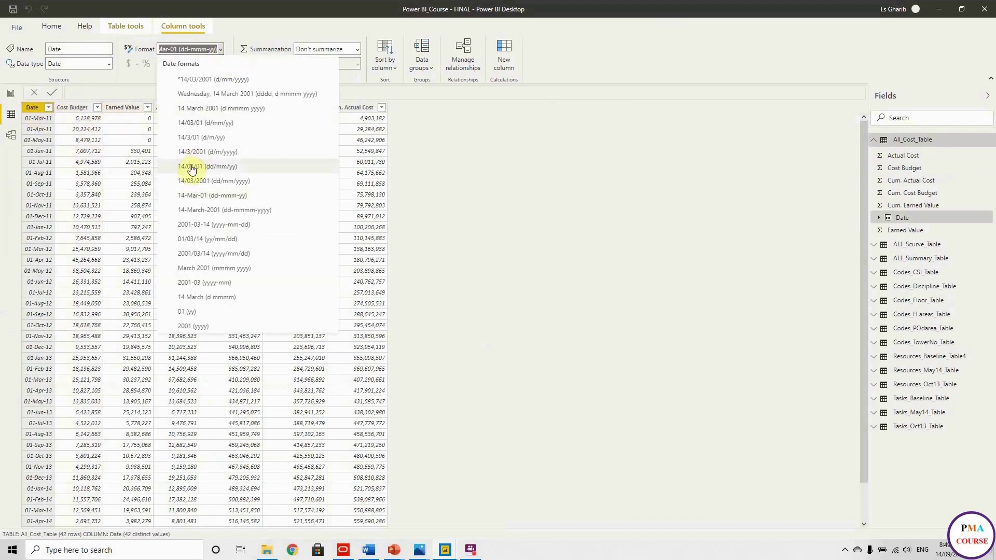
left_click(220, 49)
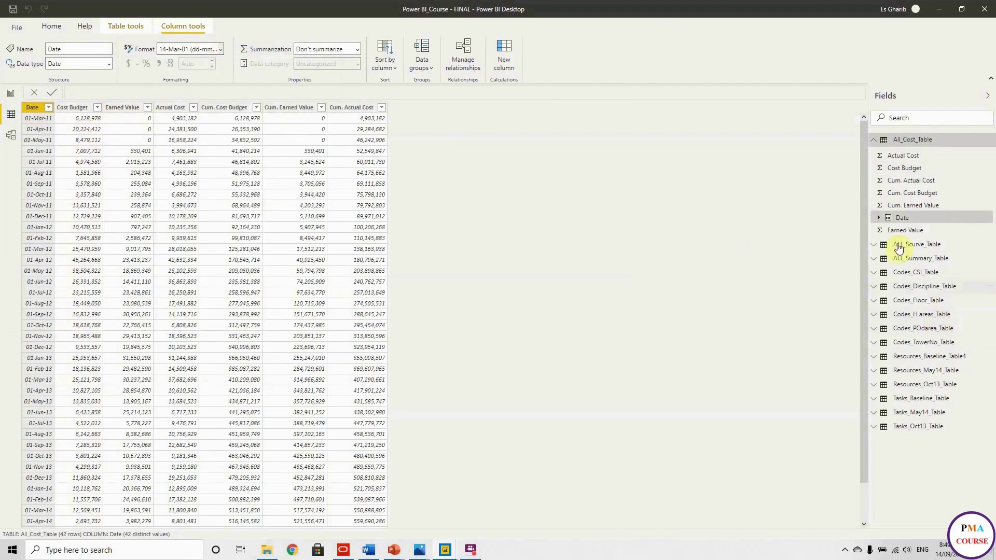
left_click(873, 141)
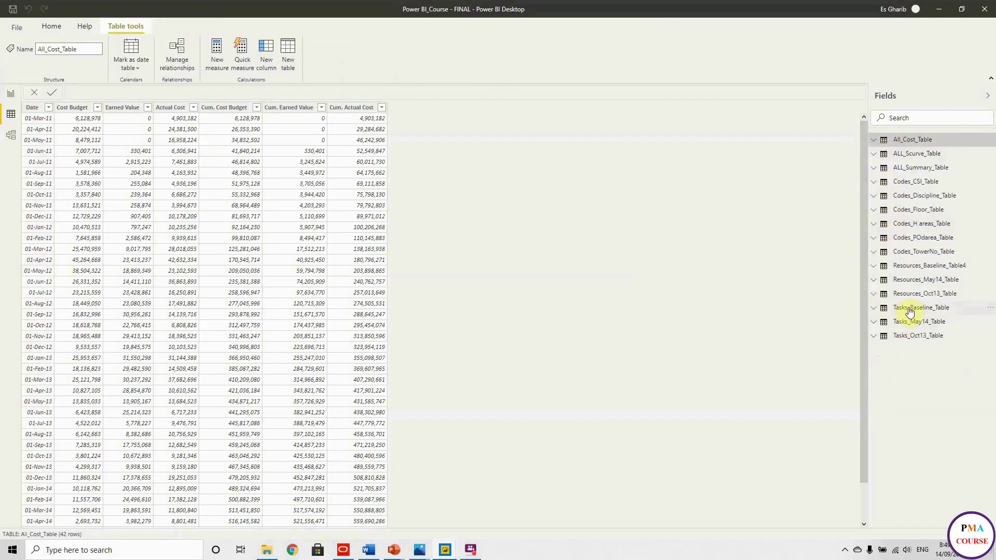
left_click(909, 309)
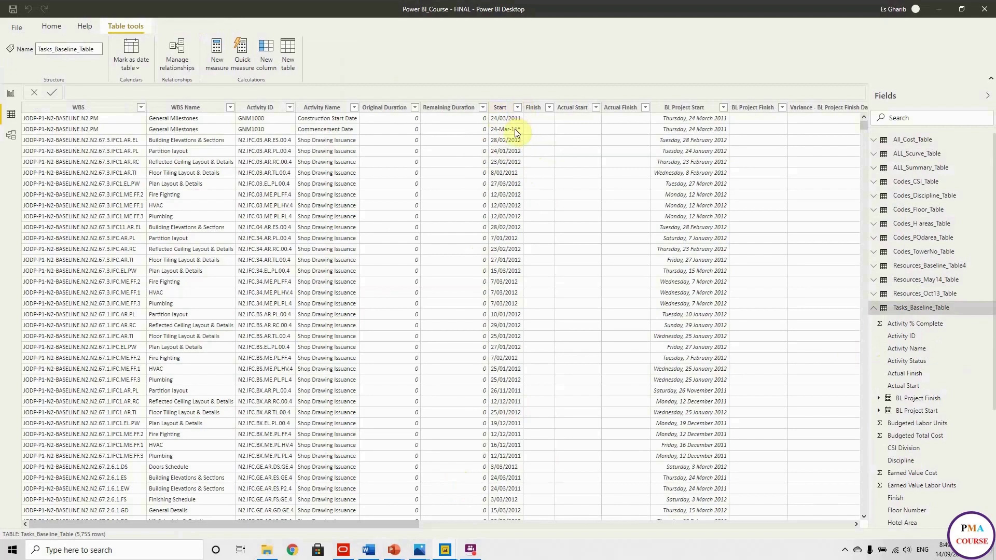
left_click(517, 109)
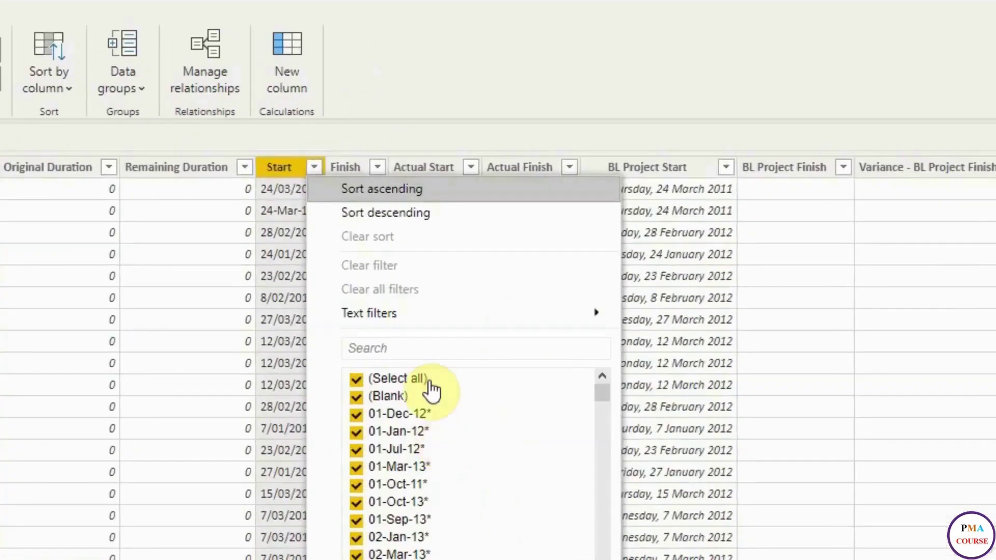
scroll(439, 467, "down", 10)
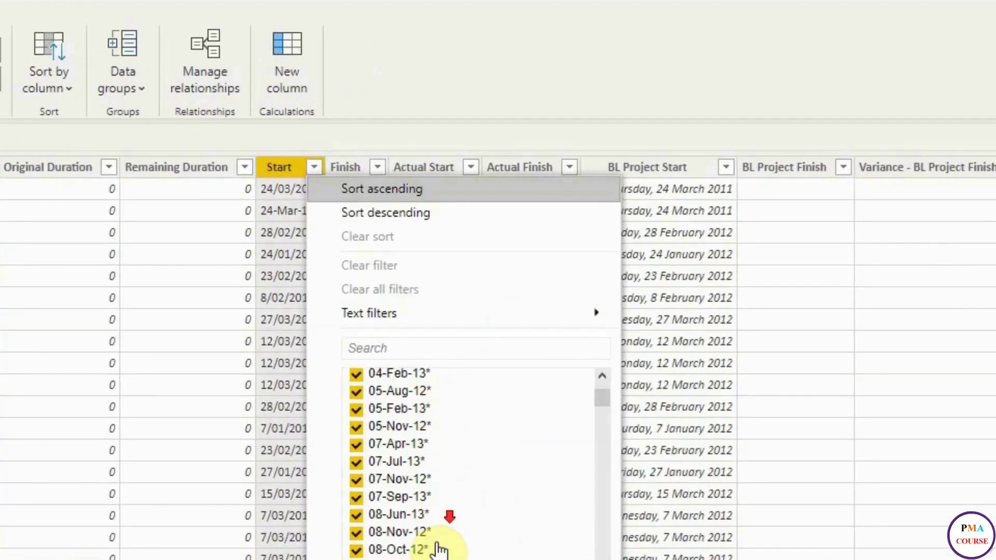
scroll(459, 461, "up", 10)
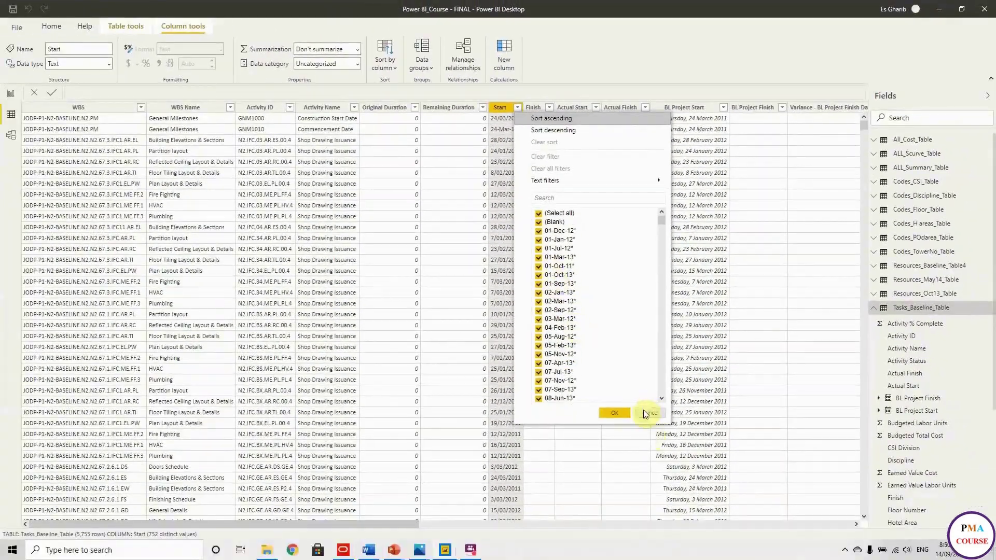
left_click(646, 413)
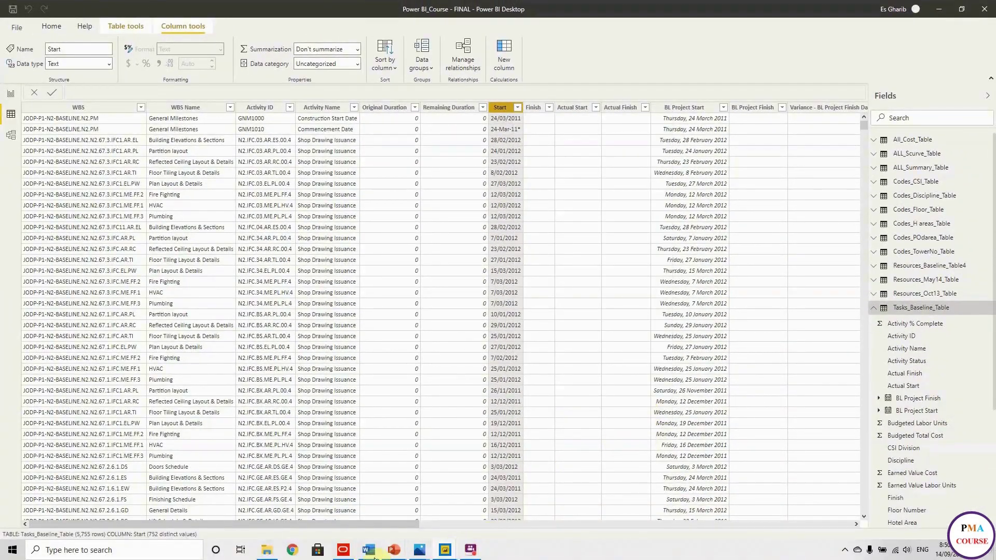
- Maximize the N2 Database workbook on the Baseline Tasks sheet and check the Start filter list
mouse_move(274, 553)
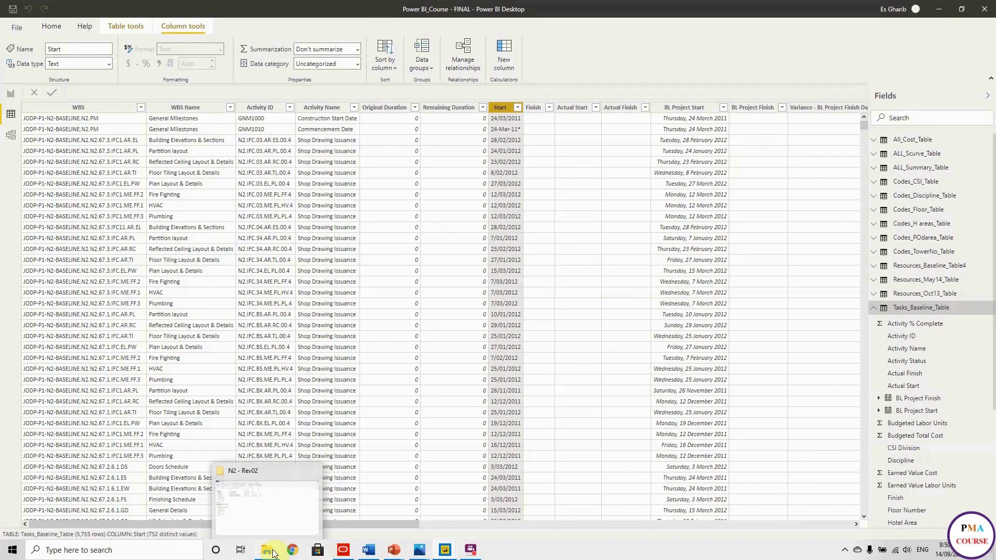
left_click(269, 524)
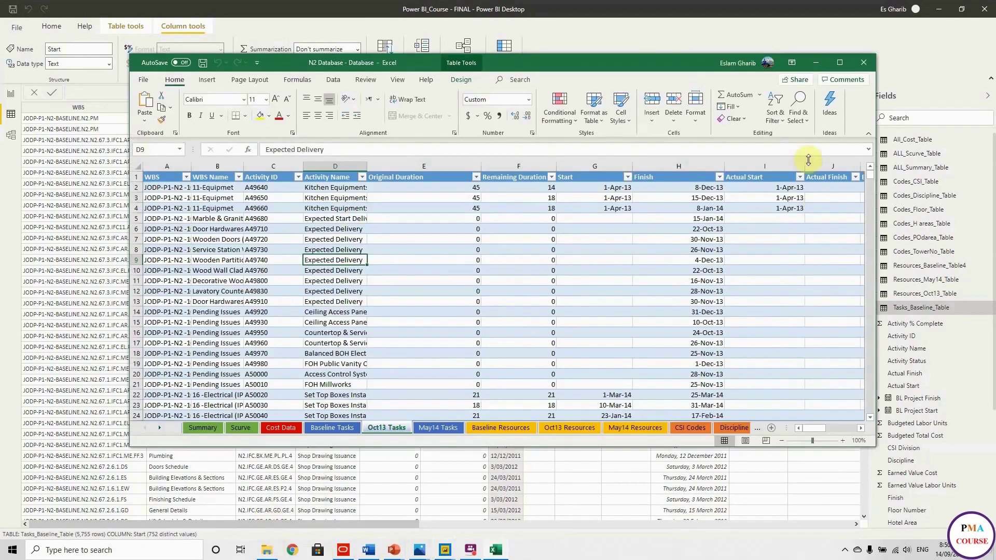
left_click(838, 63)
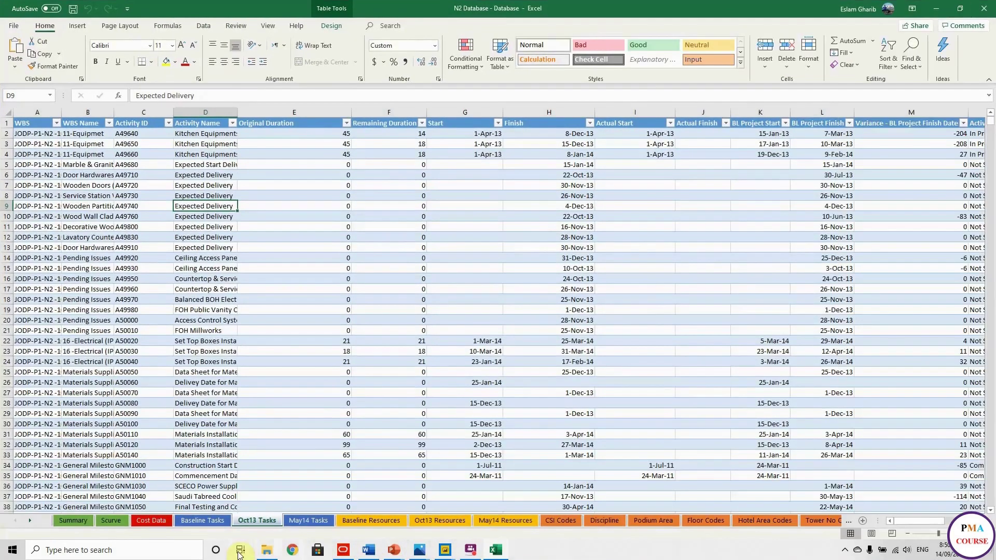
left_click(215, 524)
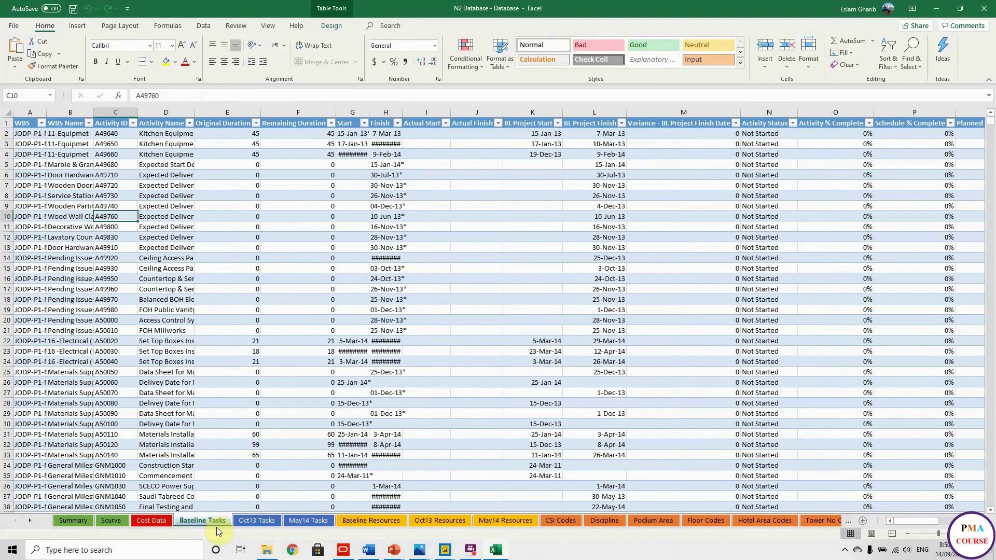
left_click(364, 123)
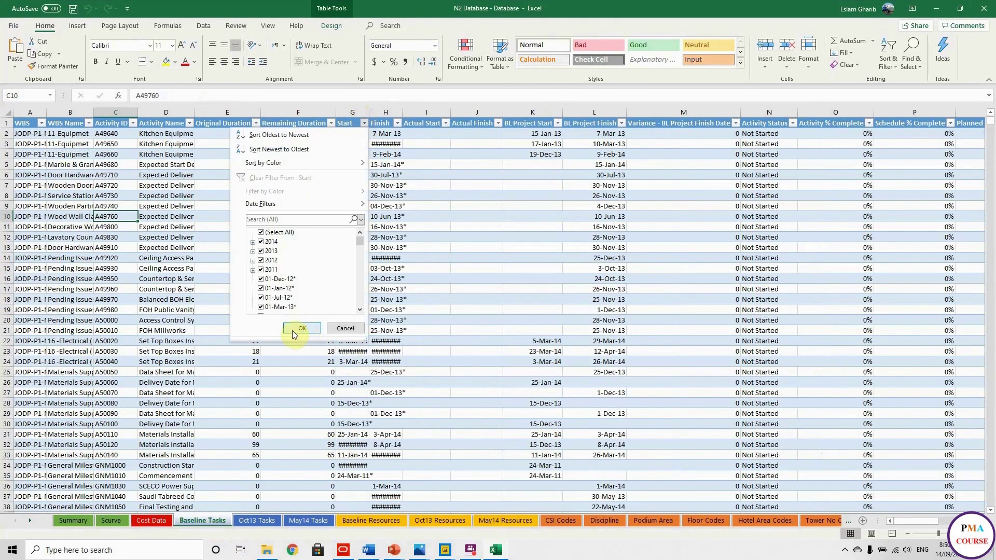
scroll(288, 283, "down", 6)
scroll(289, 283, "up", 5)
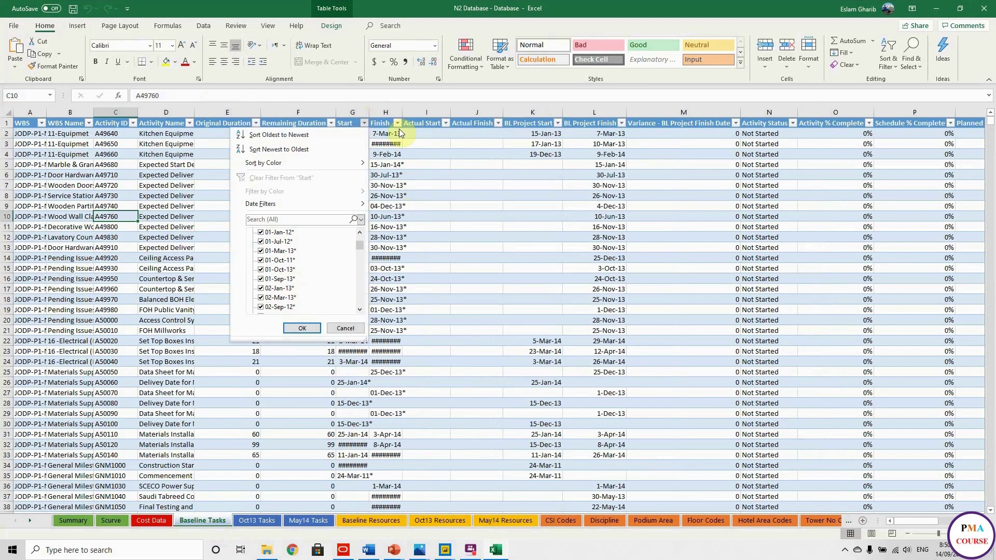
- Insert blank columns before and after the Finish column
left_click(384, 113)
right_click(385, 113)
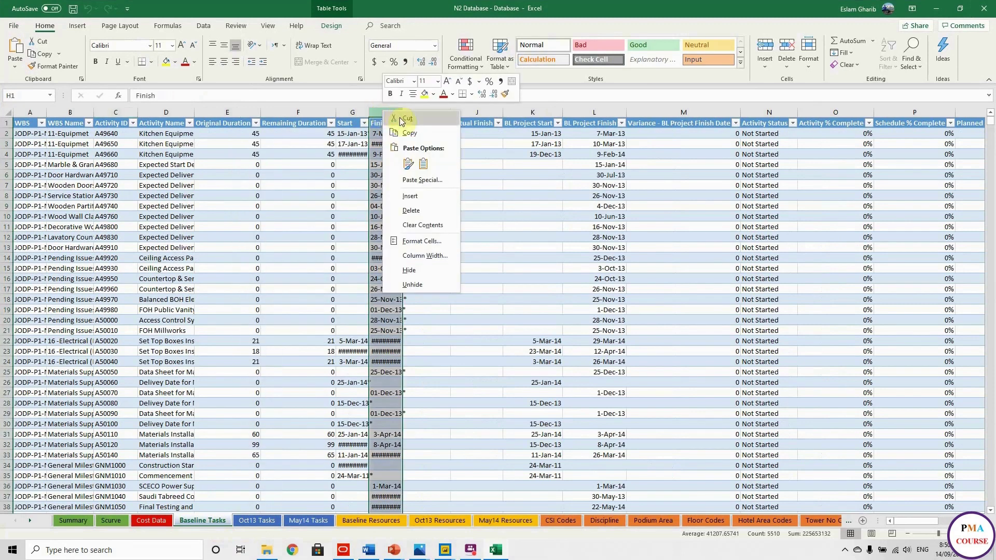
left_click(410, 196)
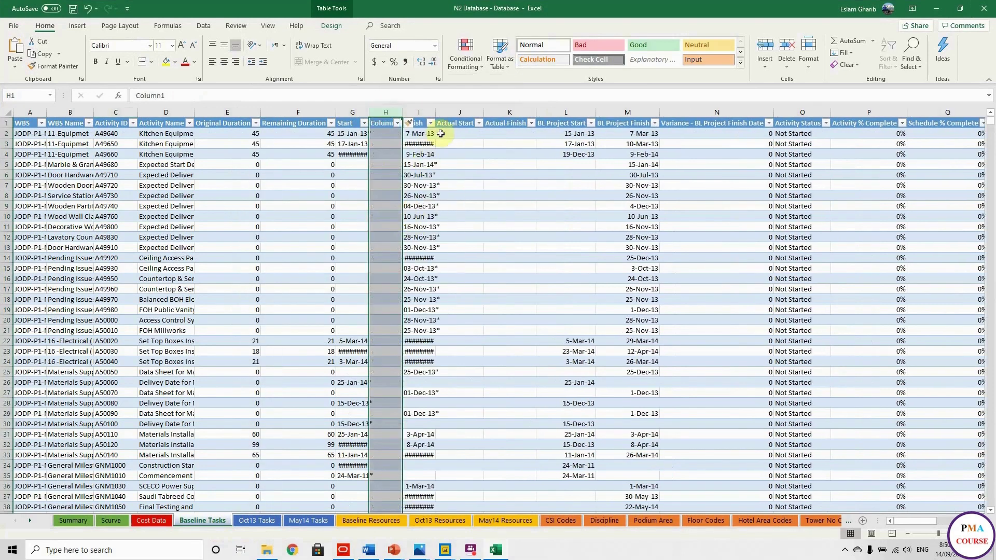
left_click(452, 108)
right_click(452, 109)
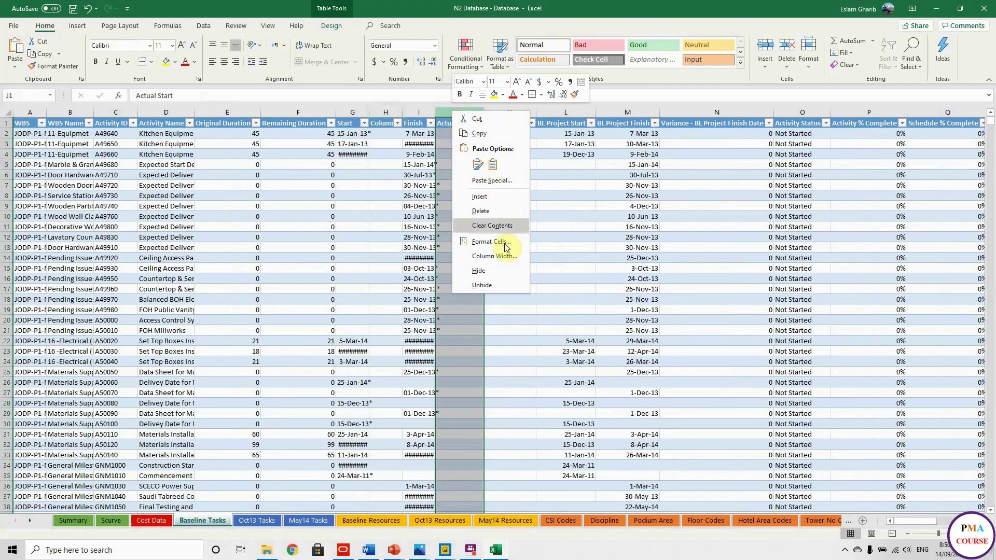
left_click(505, 196)
left_click(355, 113)
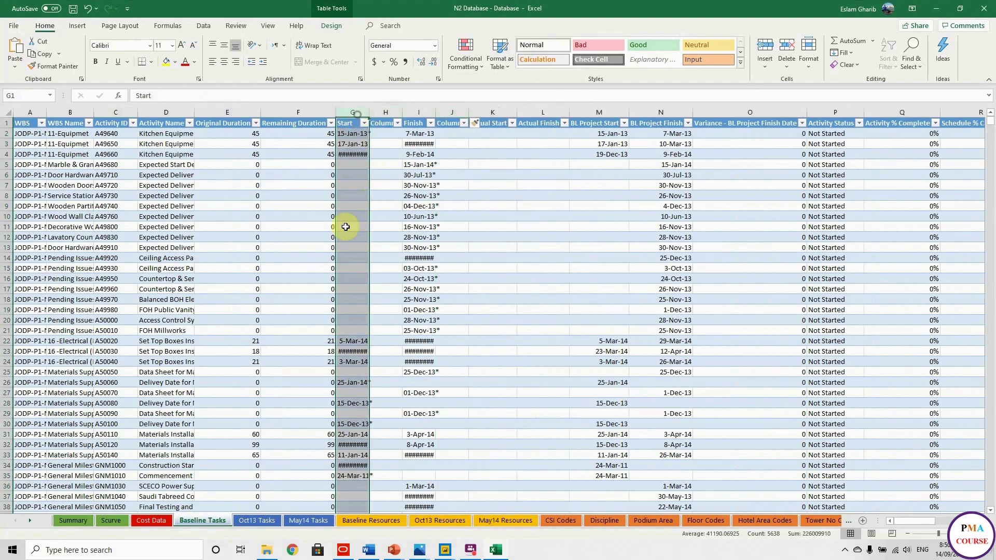
- Run Text to Columns on Start with Space and * delimiters, then verify dates group by year
left_click(203, 26)
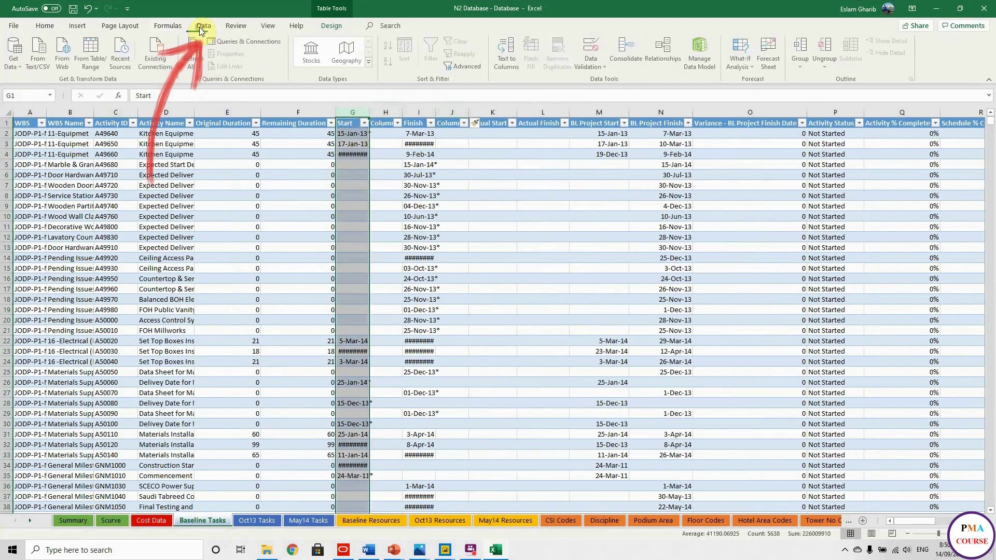
left_click(515, 70)
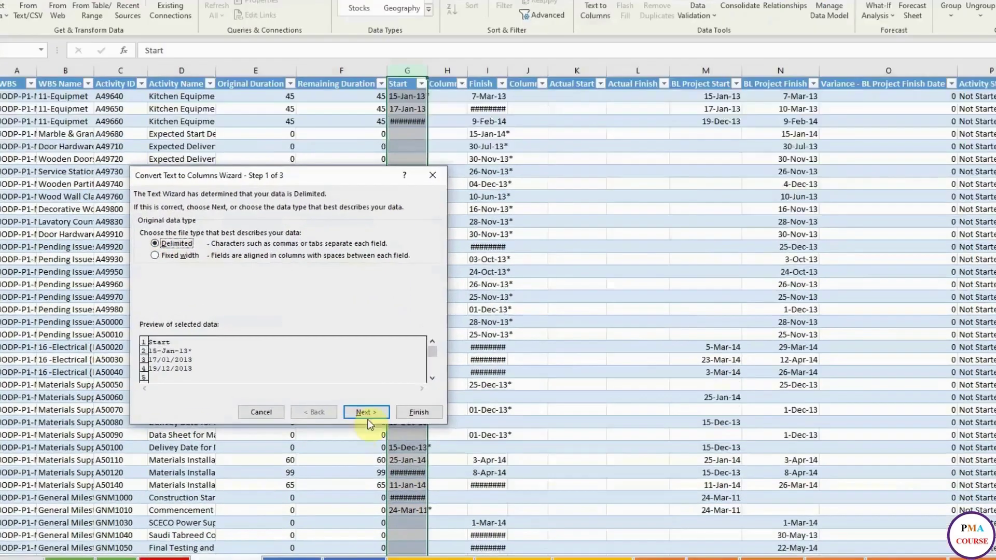
left_click(318, 395)
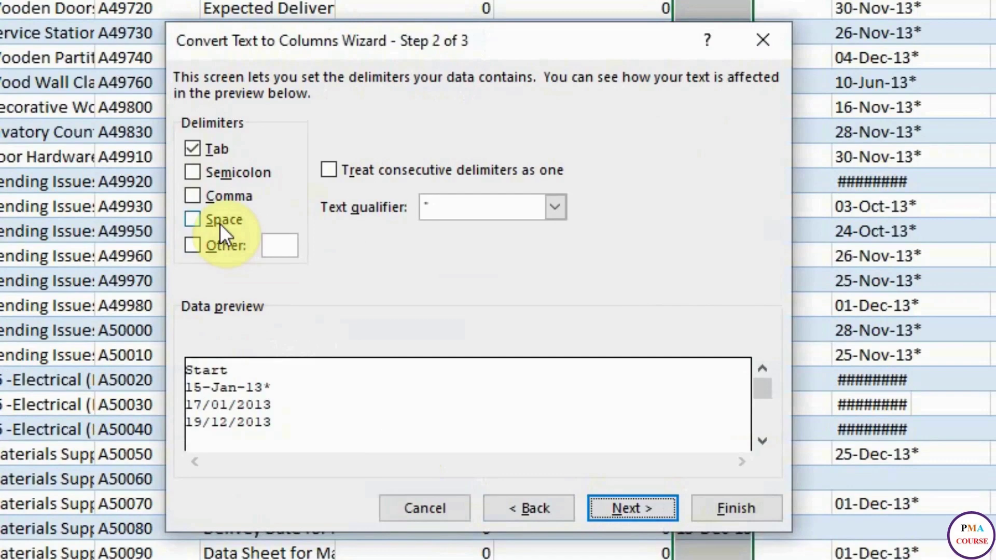
left_click(220, 223)
left_click(210, 247)
left_click(290, 247)
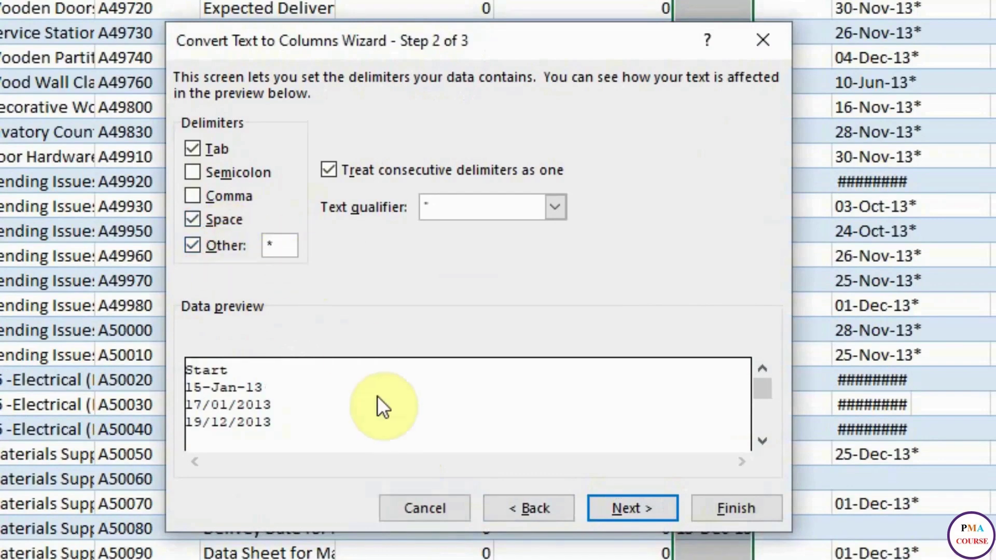
left_click(623, 508)
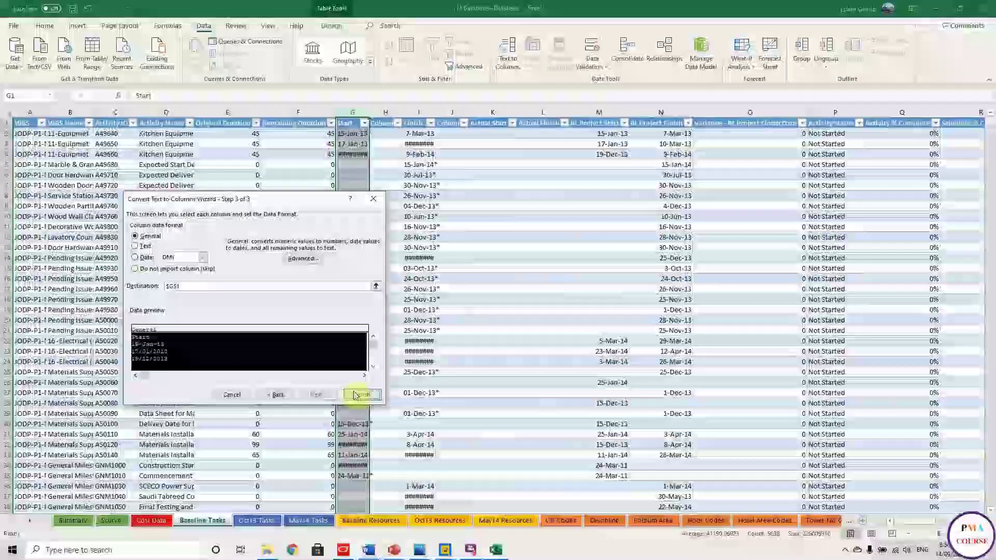
left_click(473, 428)
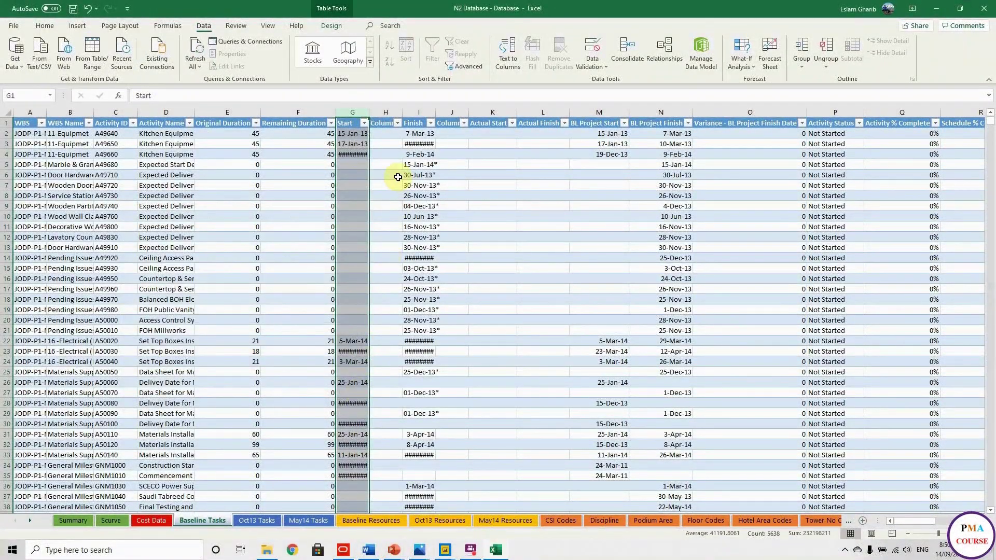
left_click(365, 124)
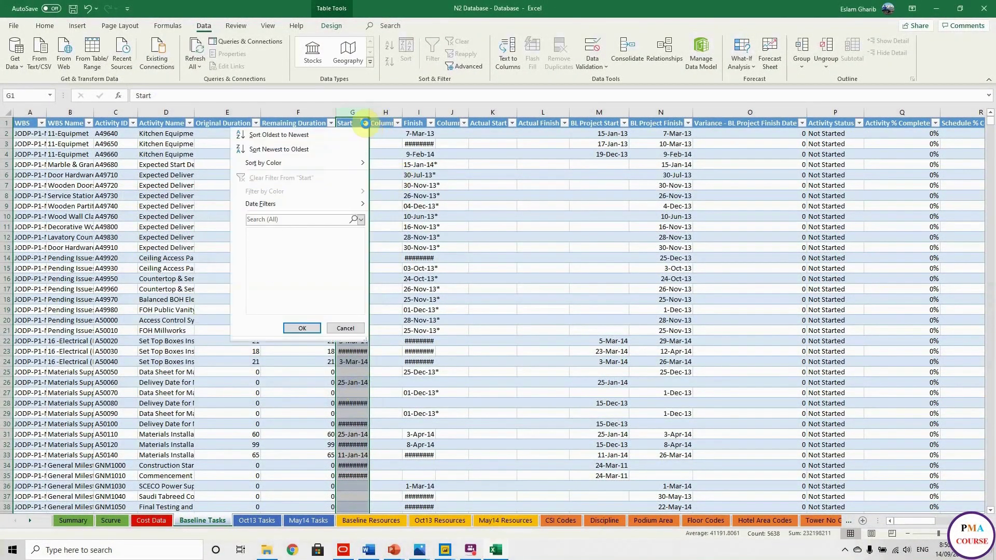
left_click(304, 328)
- Convert the Finish column to real dates with Text to Columns and verify its year groups
left_click(413, 111)
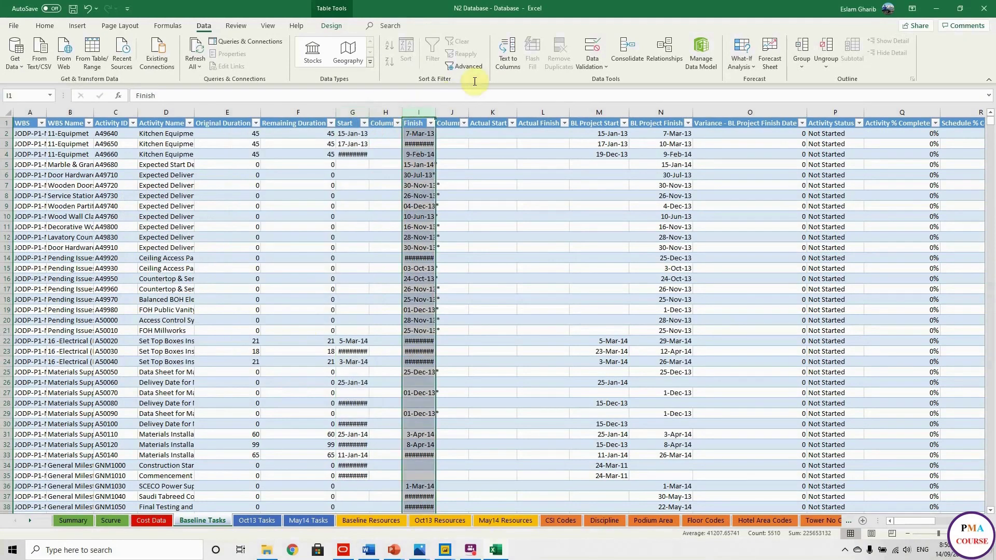
left_click(501, 62)
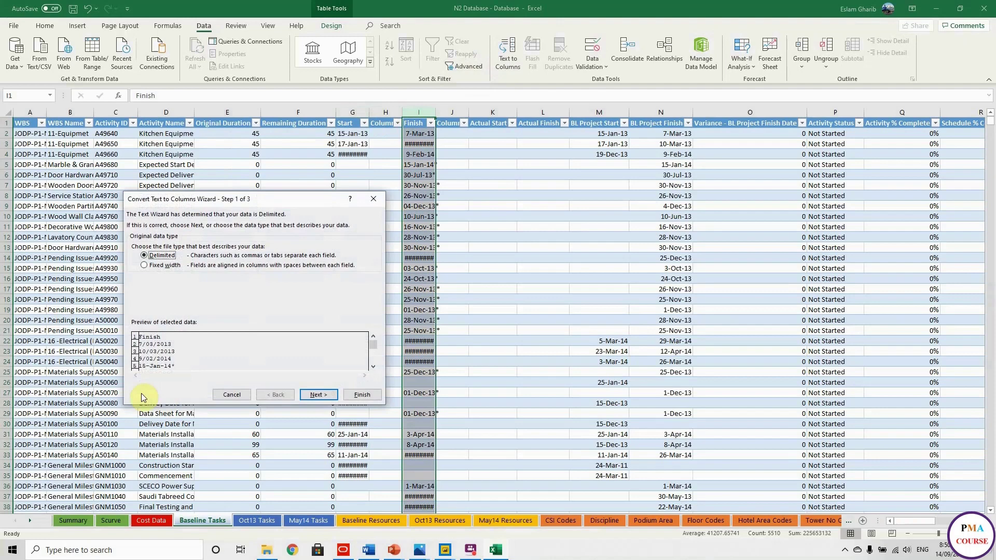
left_click(320, 395)
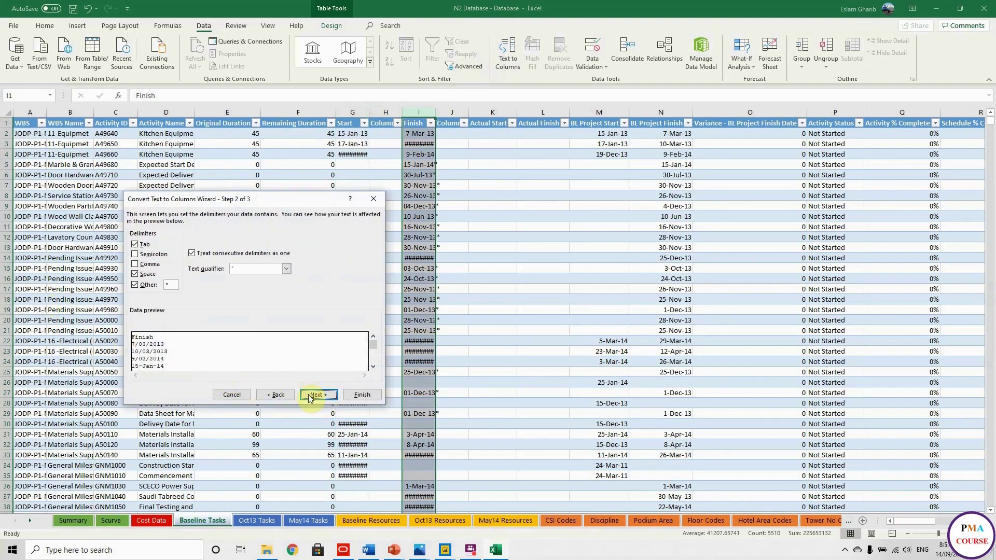
left_click(324, 400)
left_click(363, 394)
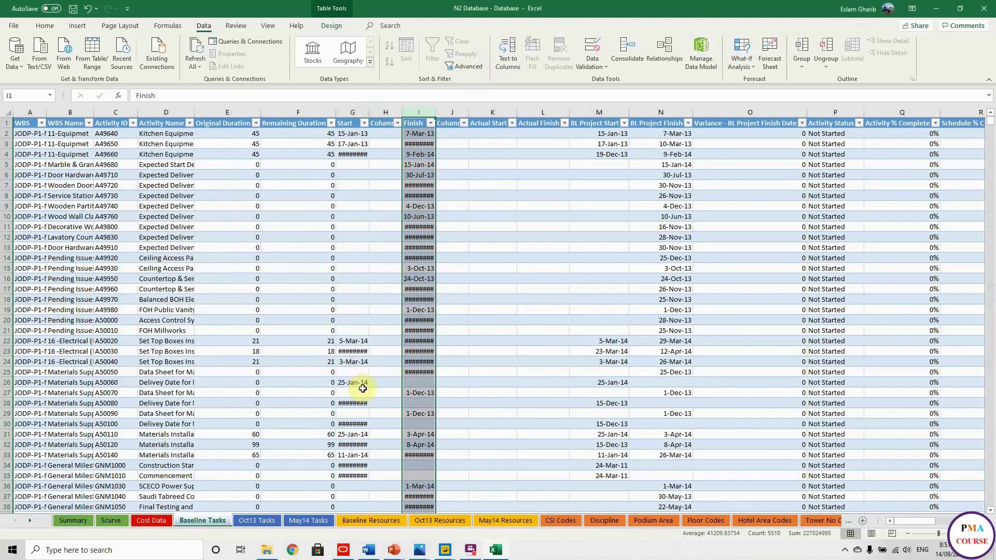
left_click(431, 123)
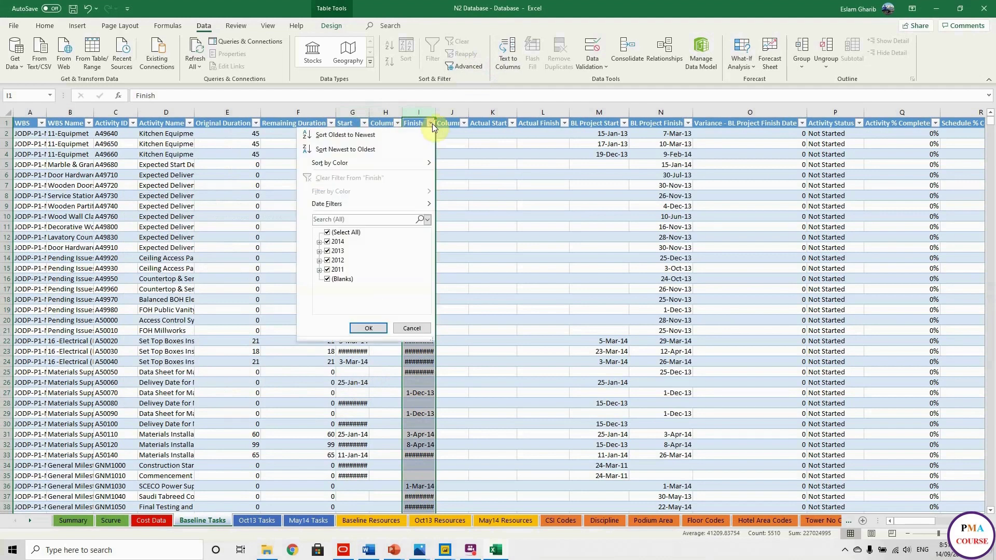
left_click(368, 328)
- Delete the blank helper columns Column1 and Column2
right_click(384, 113)
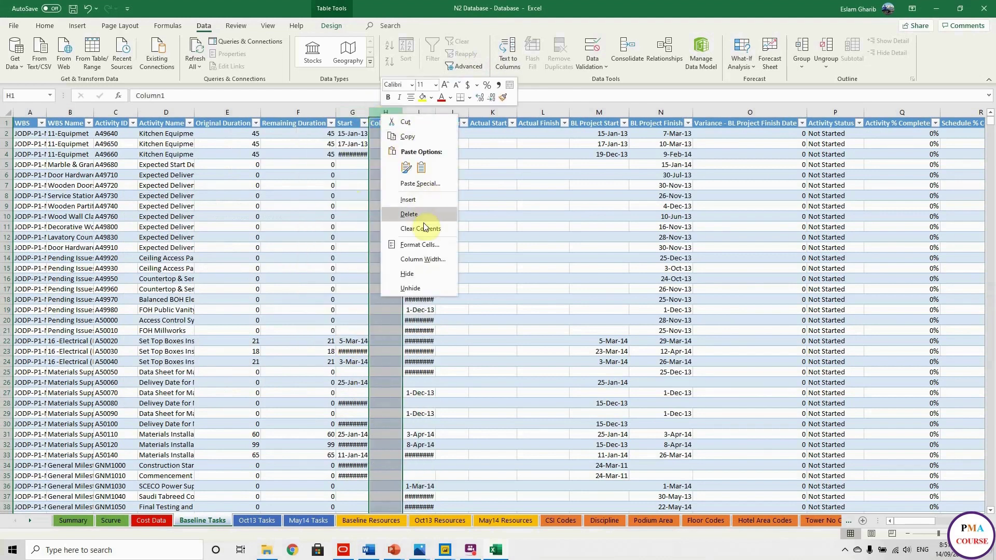
left_click(425, 215)
left_click(418, 107)
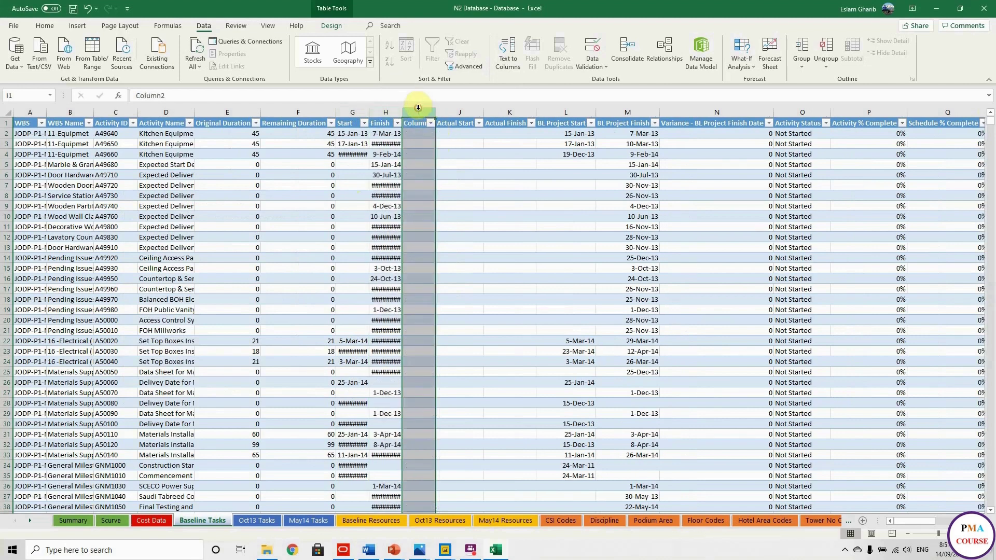
right_click(419, 111)
left_click(443, 207)
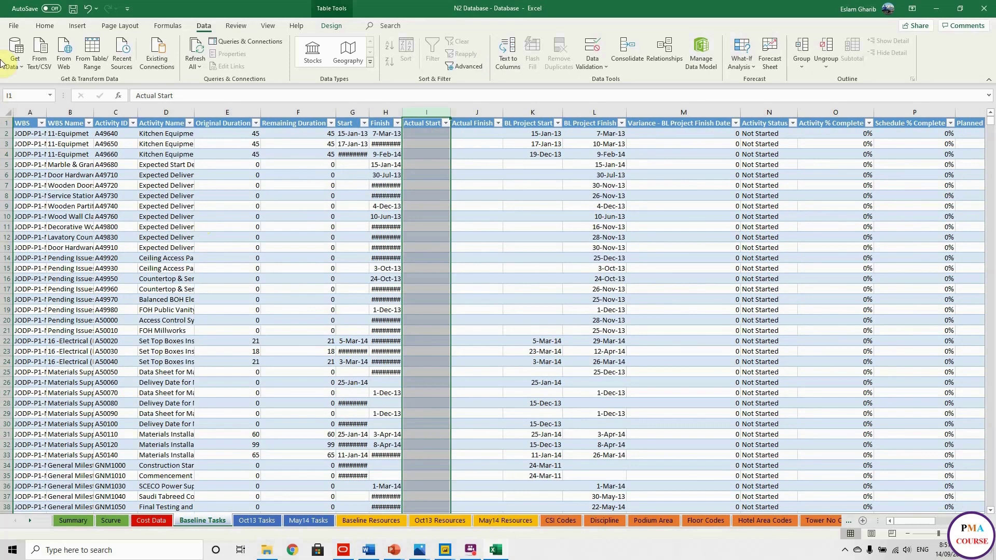
- Save the workbook and return to the Power BI course file
left_click(75, 10)
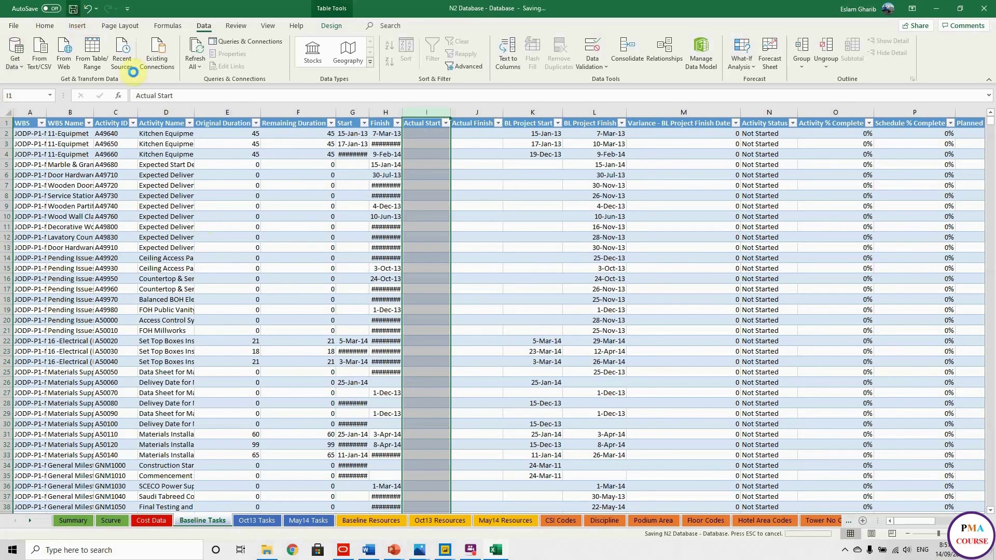
left_click(444, 550)
left_click(392, 515)
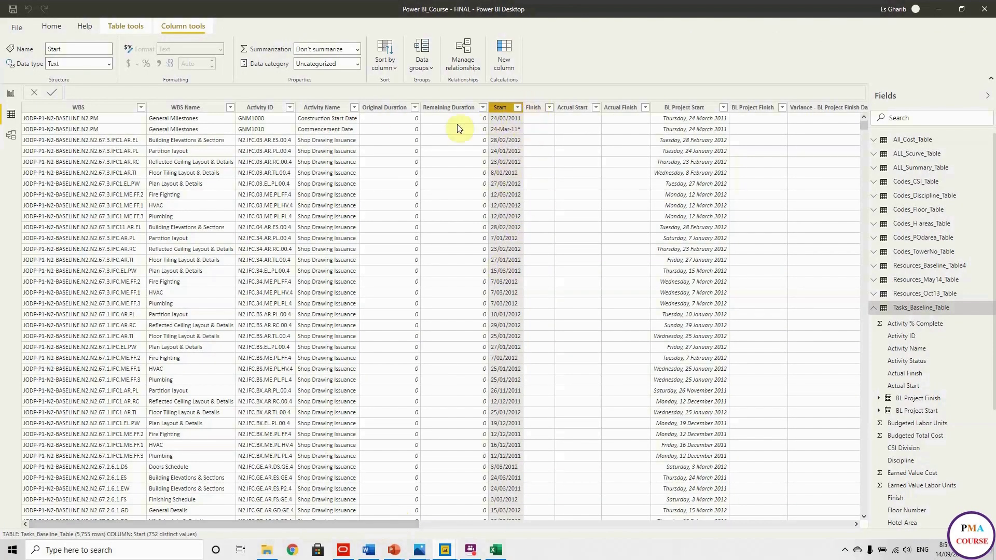
- Refresh the model from the saved workbook and check the Start column's date values
left_click(49, 26)
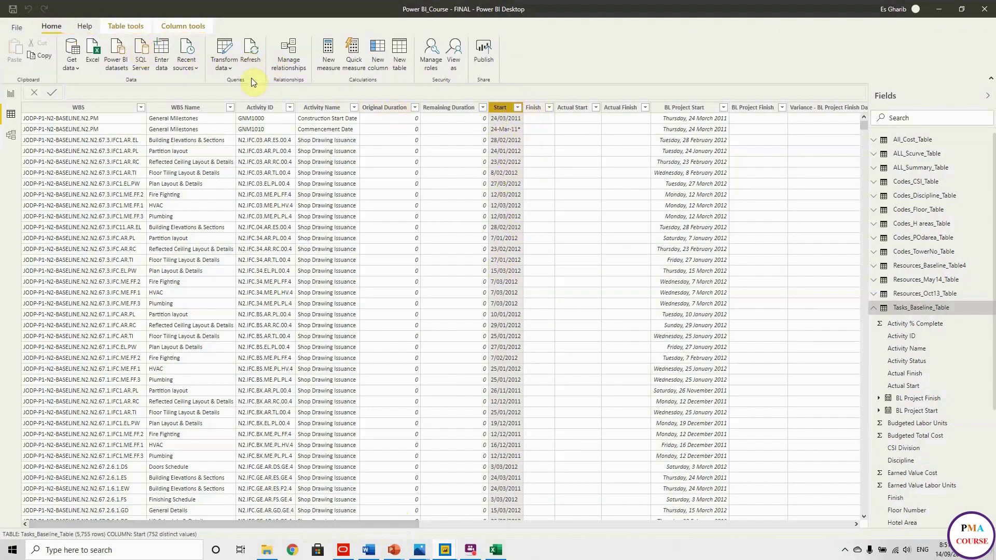
left_click(251, 53)
left_click(517, 107)
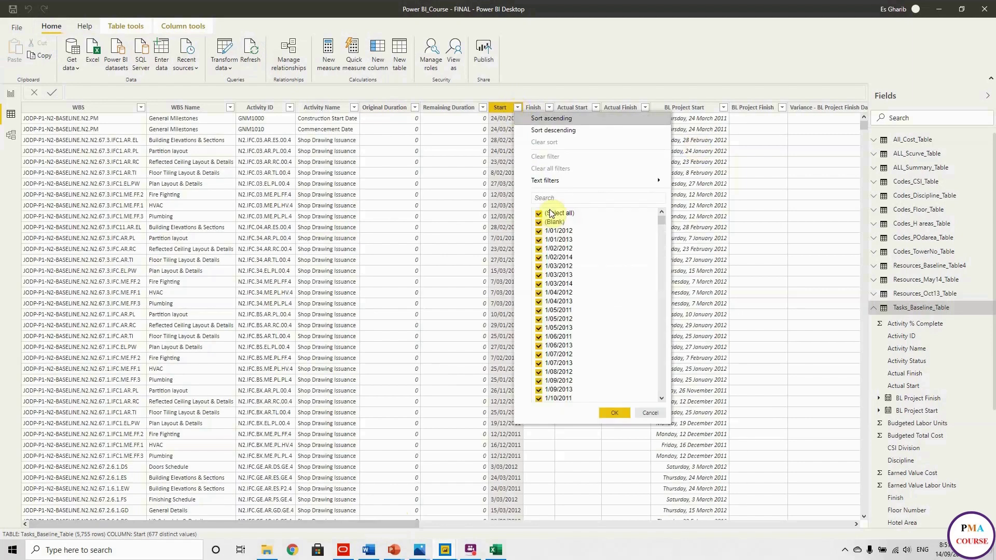
left_click(644, 414)
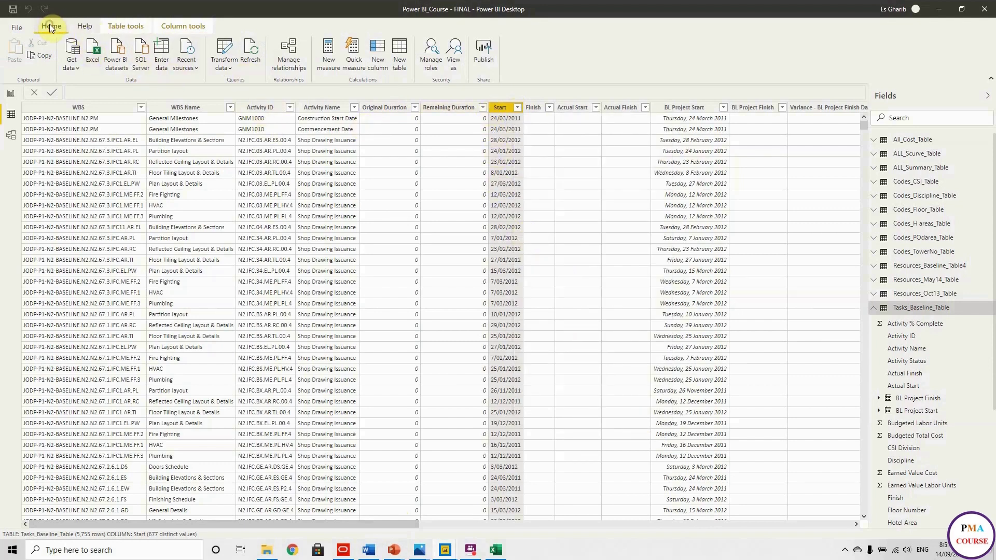
- Change the Start column to Date type with the dd-mmm-yy format
left_click(165, 24)
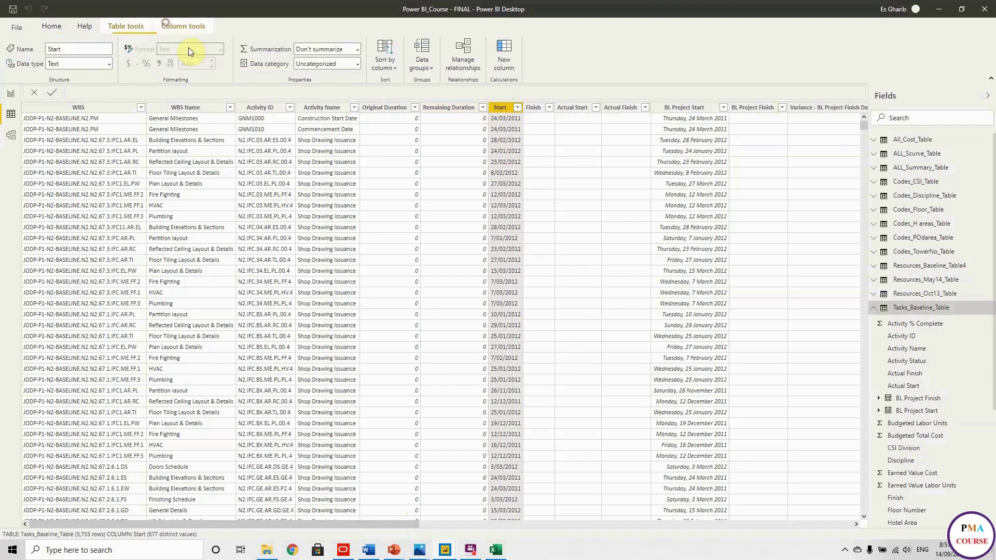
left_click(109, 63)
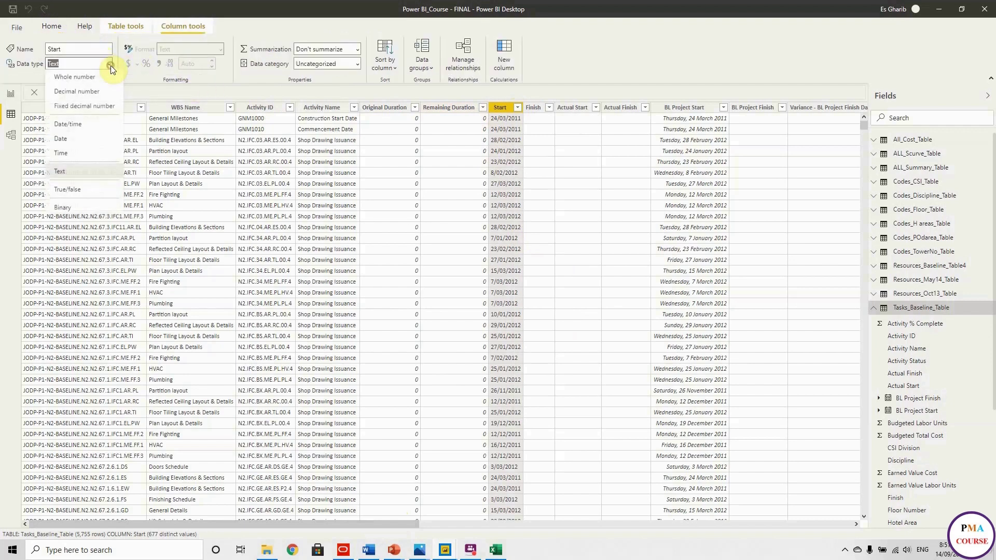
left_click(81, 141)
left_click(544, 306)
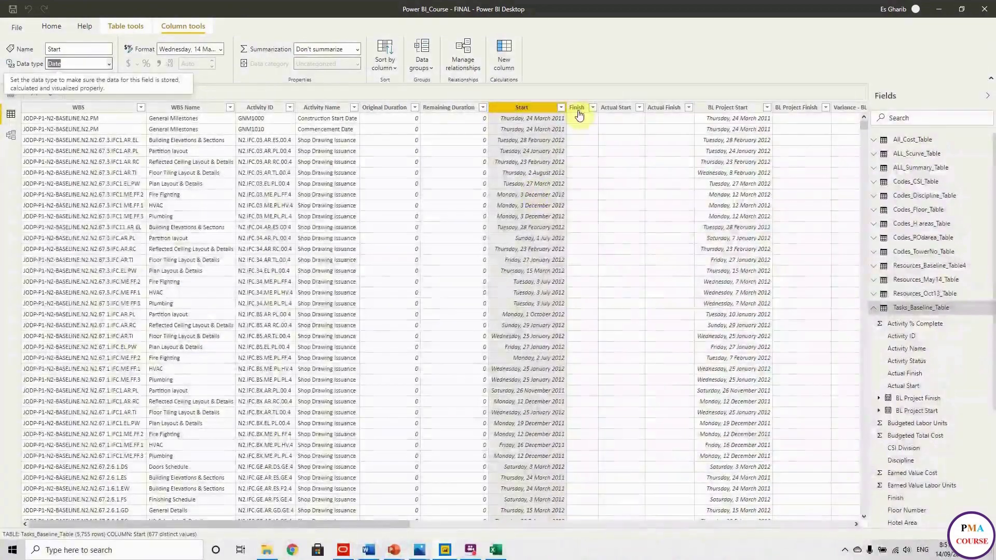
left_click(221, 49)
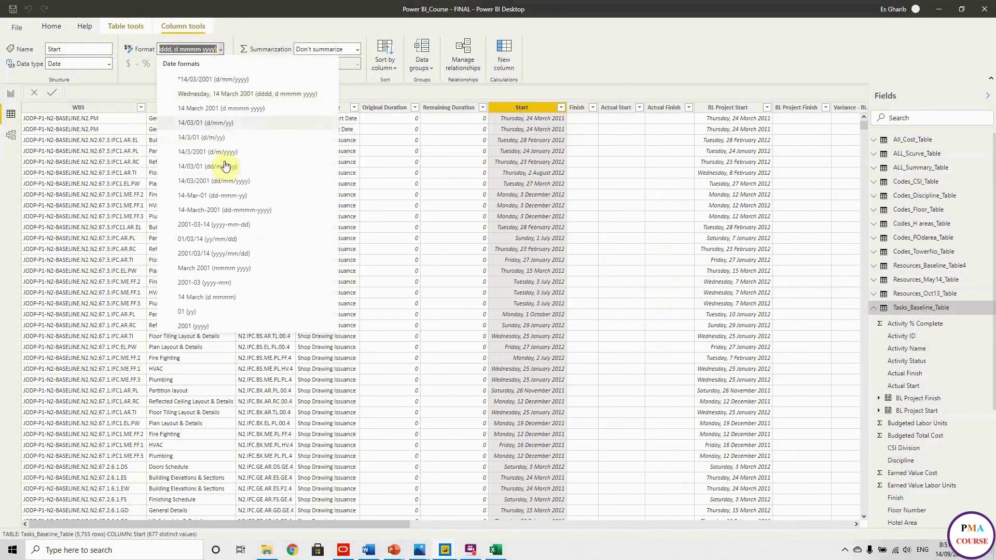
key("Escape")
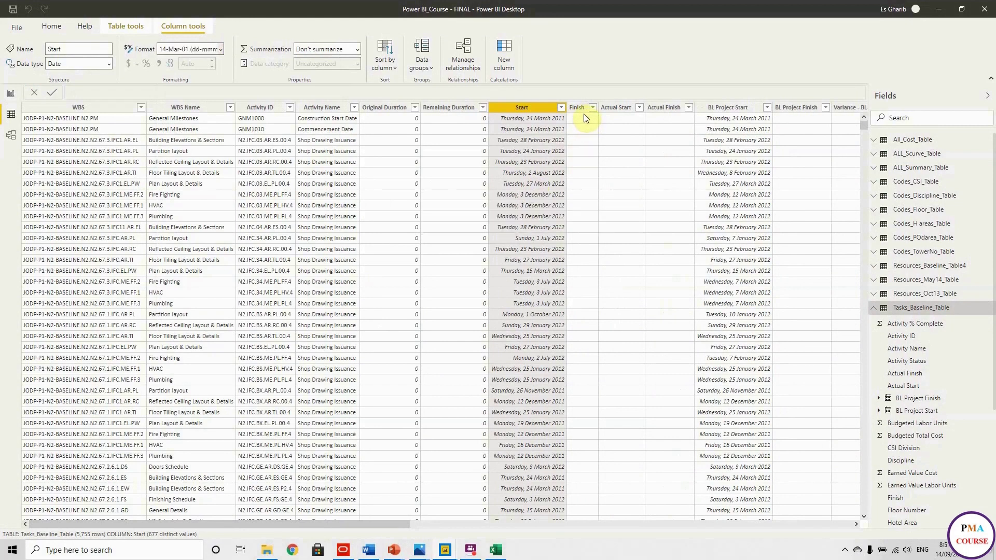
- Change the Finish column to Date type with the 14-Mar-01 (dd-mmm-yy) format and check its values
left_click(529, 109)
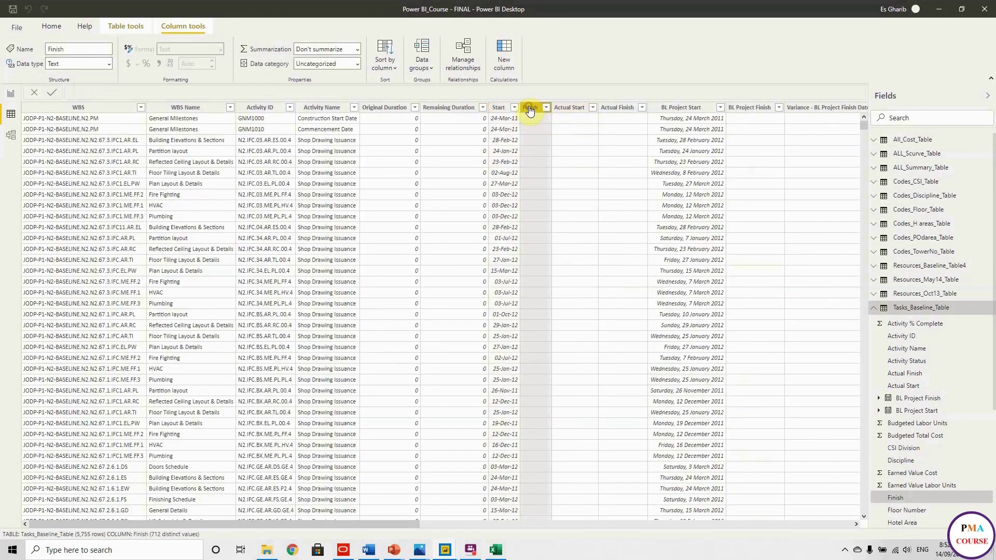
left_click(107, 64)
left_click(113, 139)
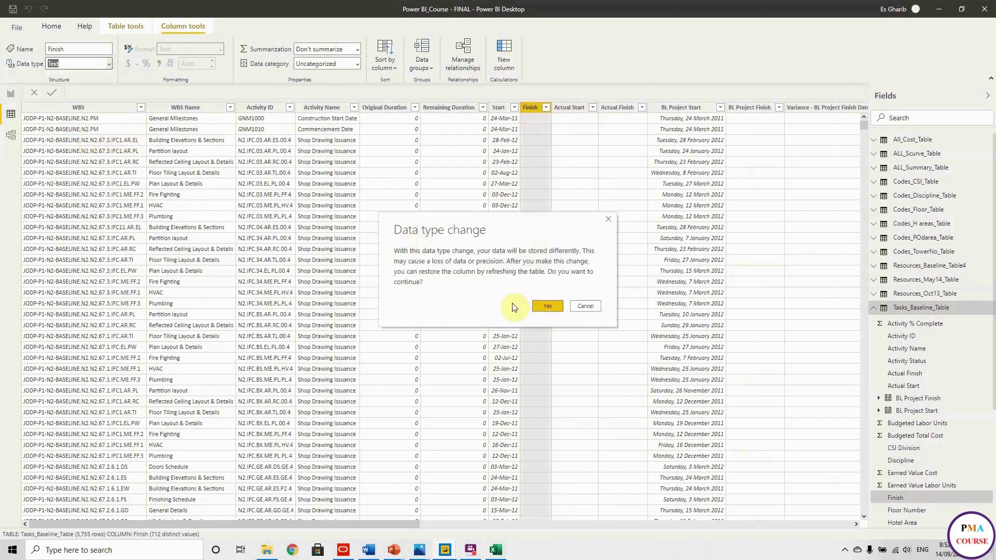
left_click(545, 307)
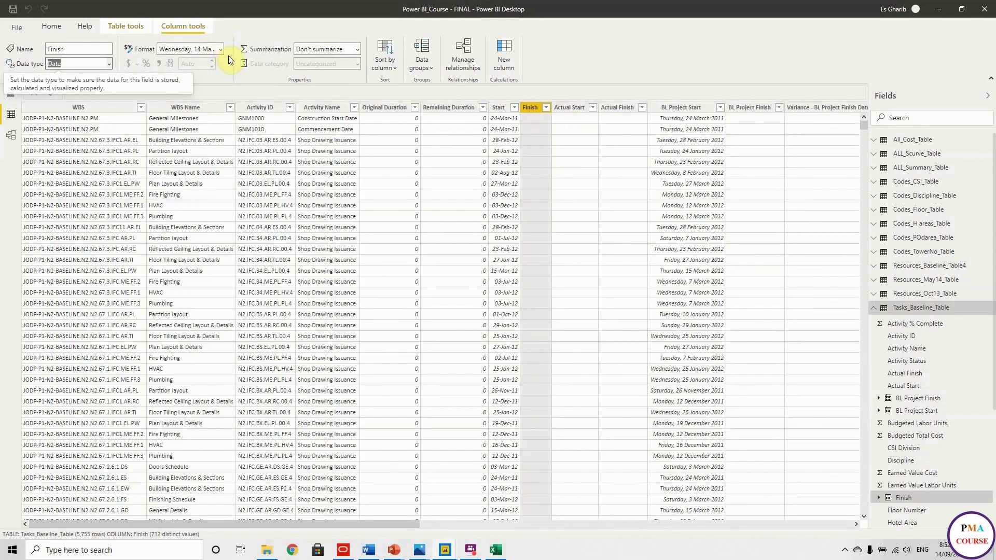
left_click(220, 49)
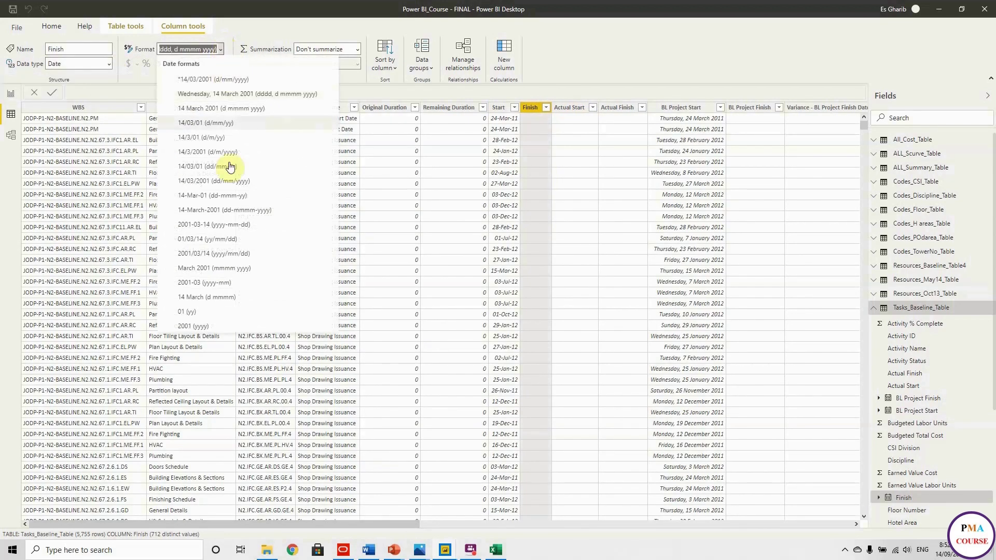
left_click(239, 196)
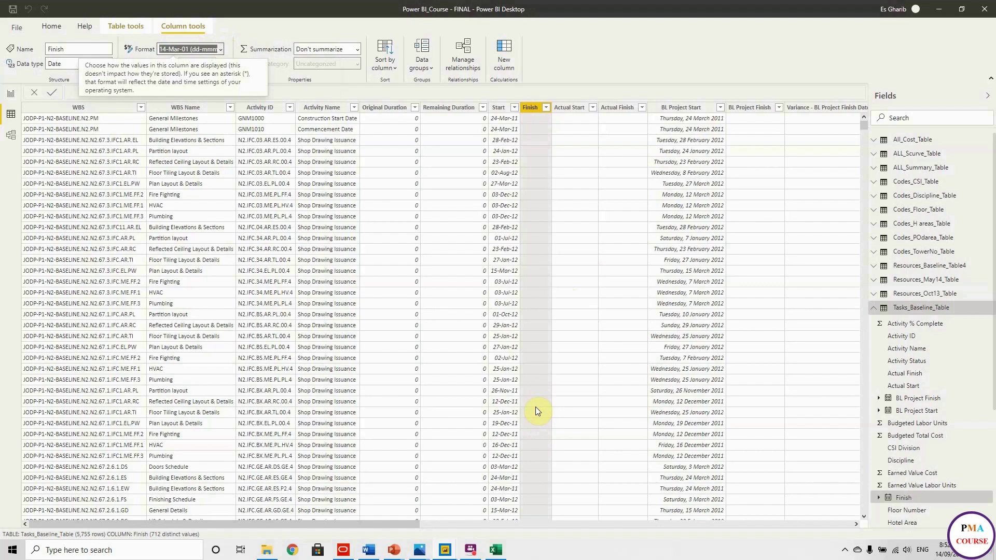
left_click(546, 108)
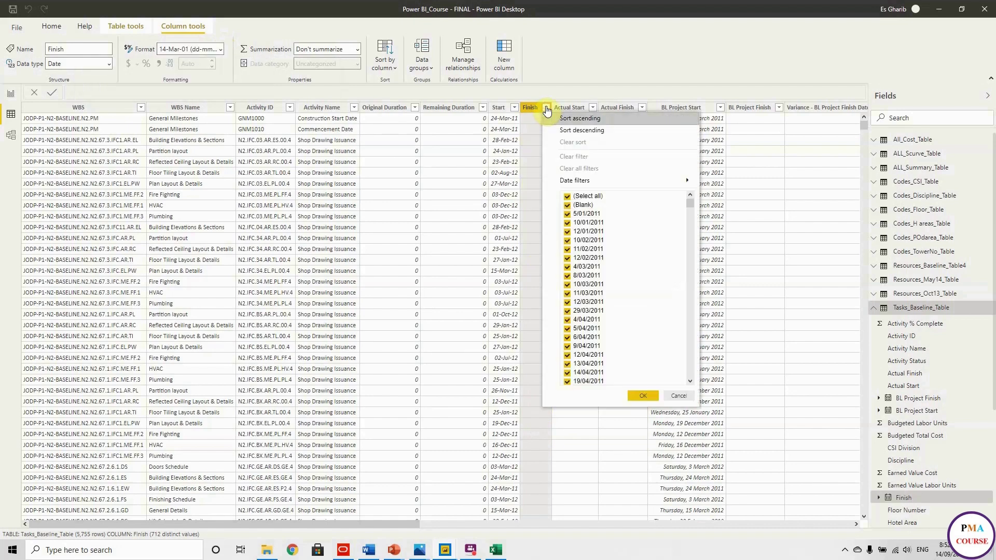
left_click(546, 108)
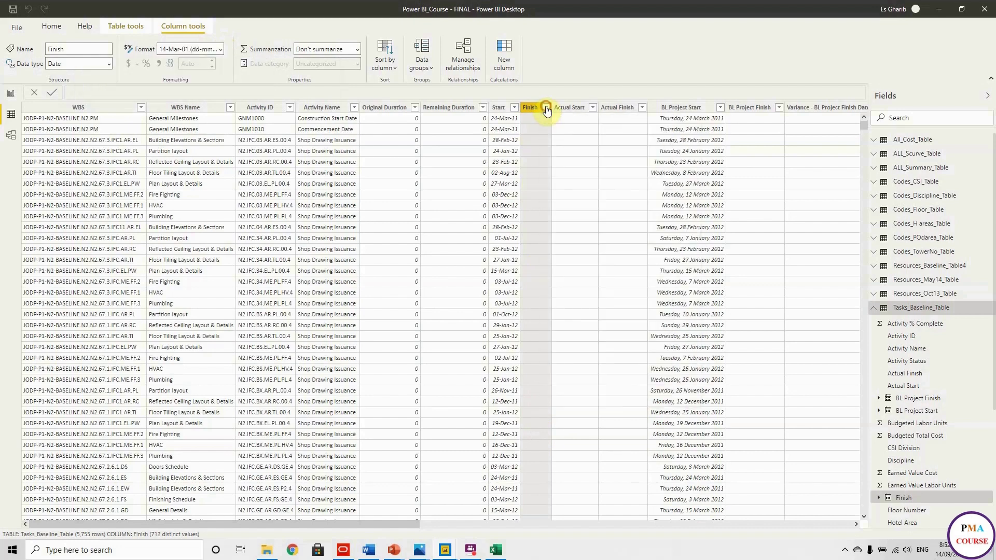
left_click(449, 218)
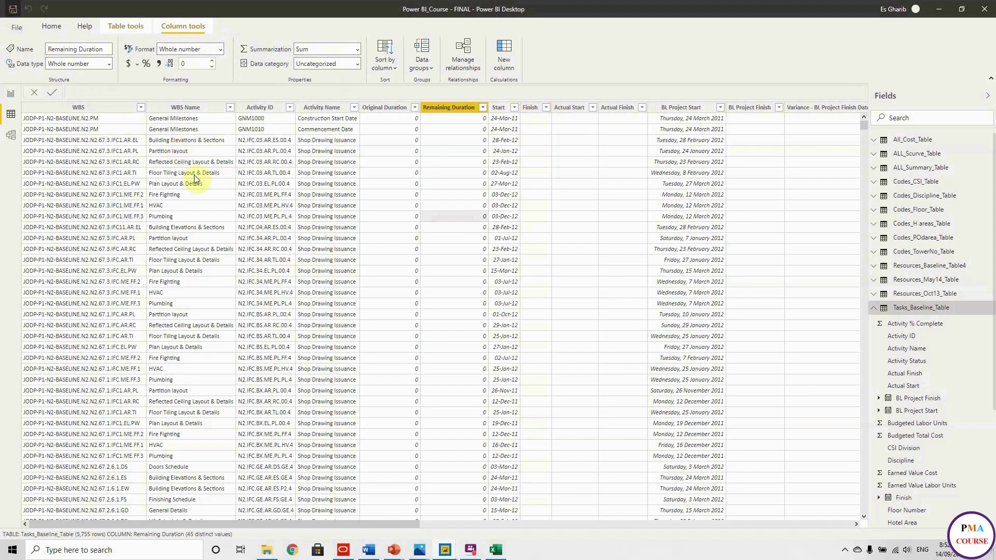
mouse_move(396, 554)
left_click(438, 511)
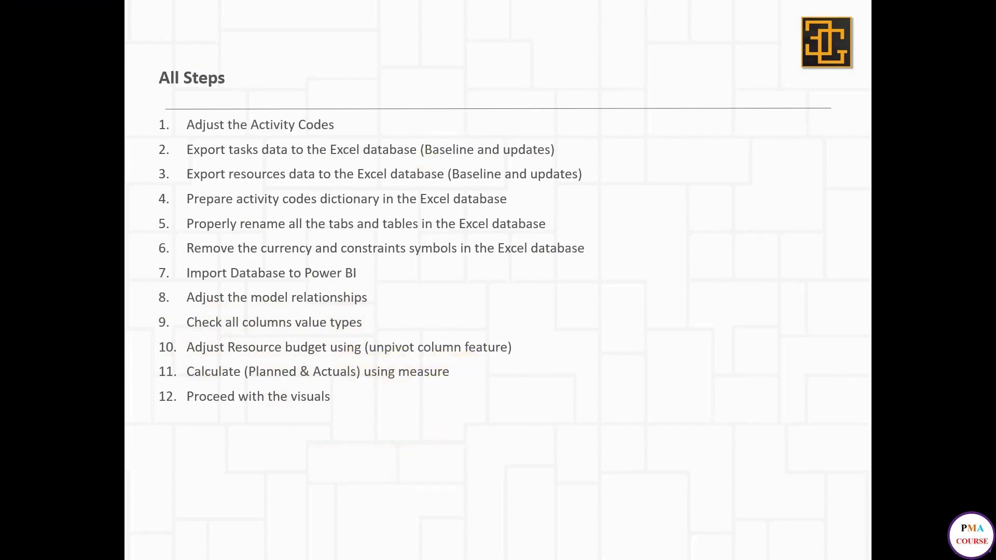
key("alt+Tab")
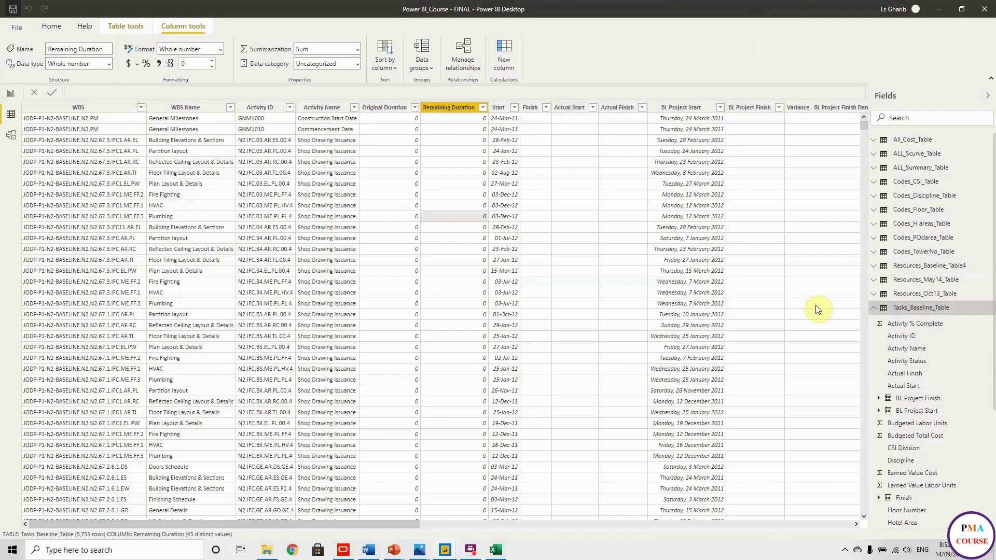
- Check Resources_Baseline_Table4's monthly columns (1-Mar-11 to 1-May-14), then launch Transform data
left_click(874, 308)
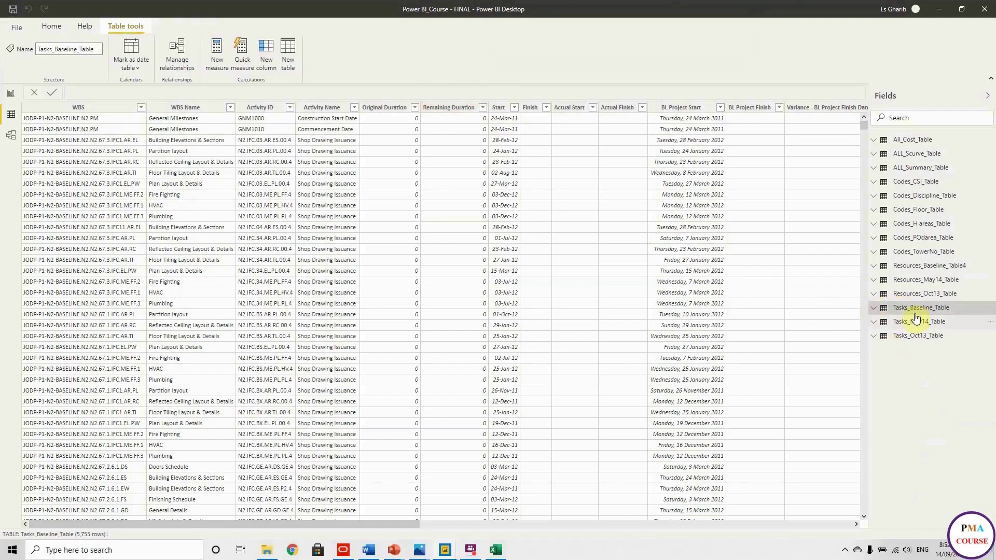
left_click(926, 266)
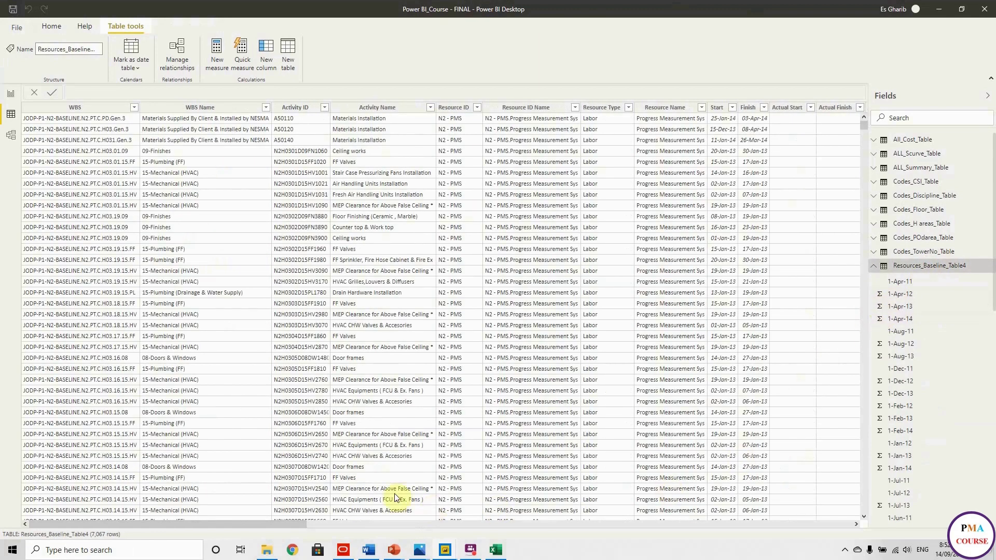
left_click_drag(285, 525, 486, 525)
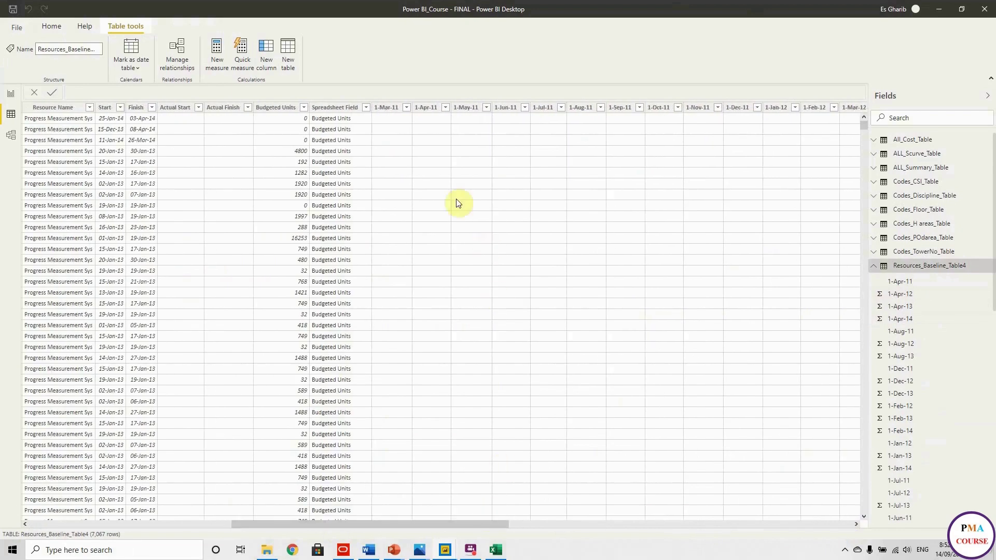
left_click(388, 108)
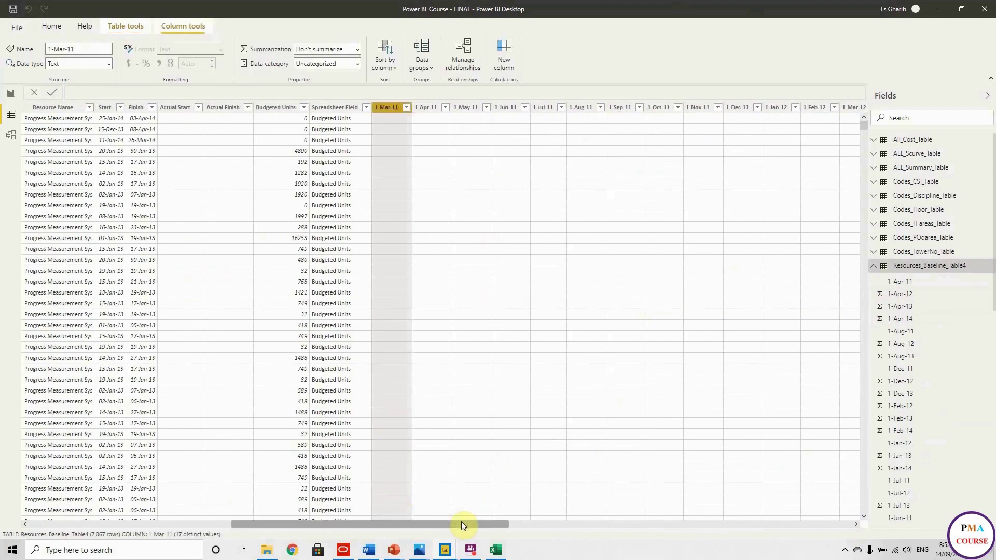
left_click_drag(462, 526, 917, 534)
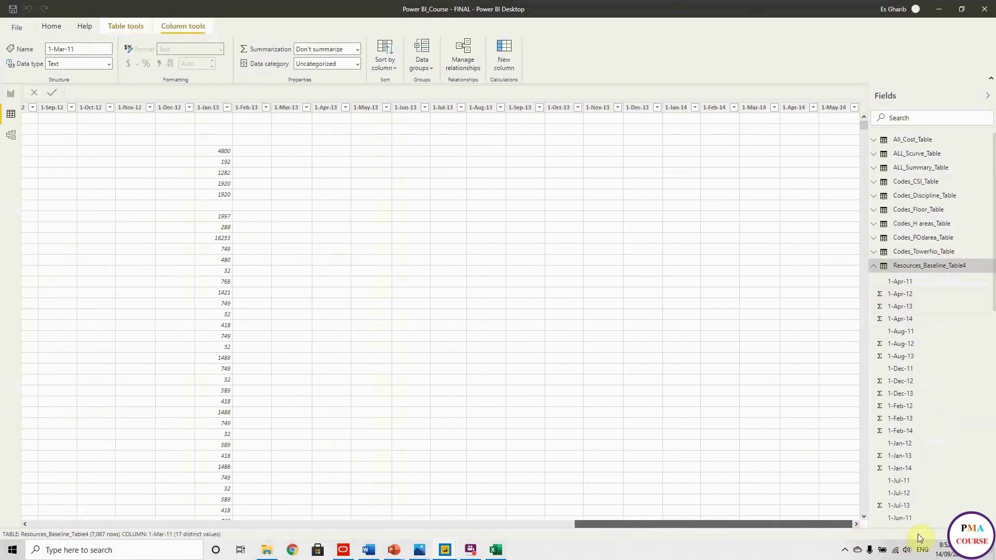
left_click(834, 107)
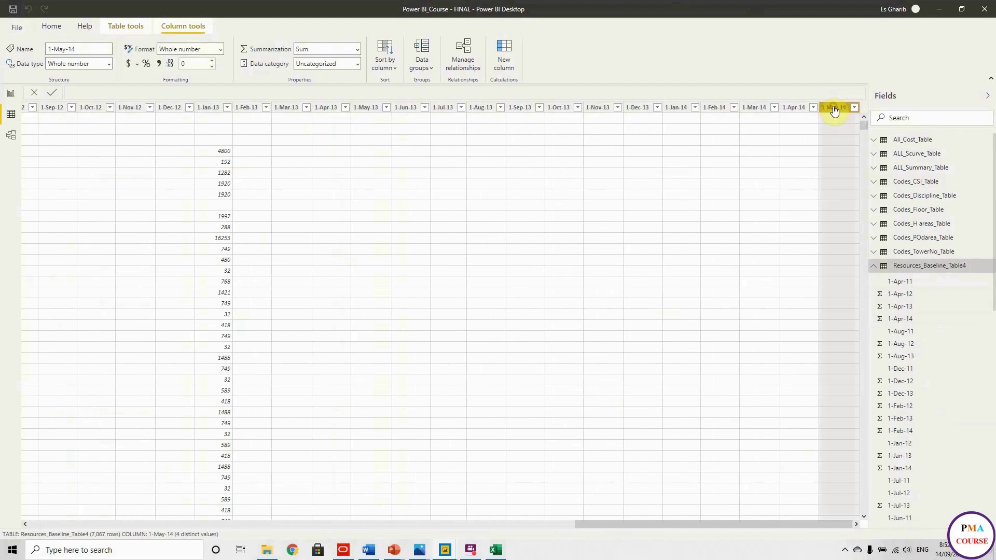
left_click(50, 27)
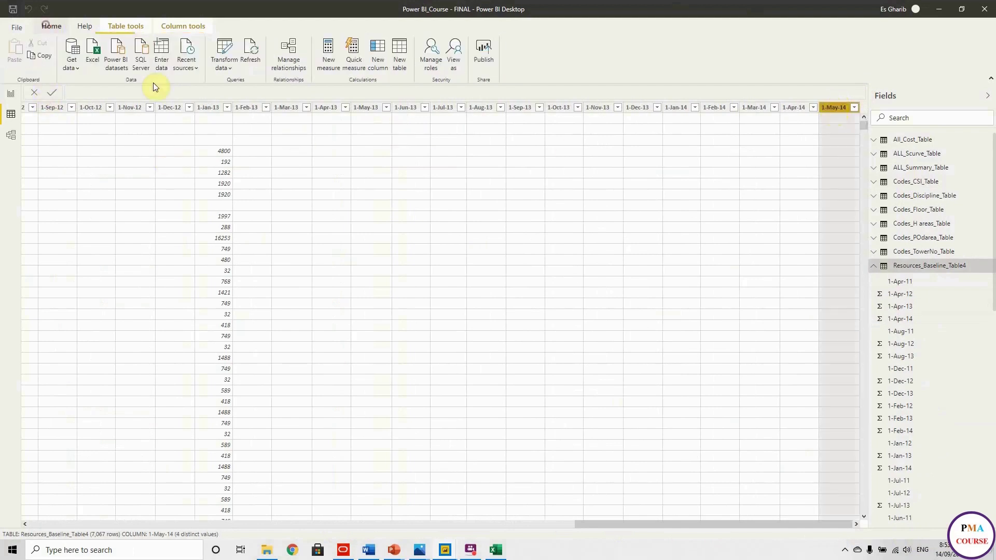
left_click(232, 66)
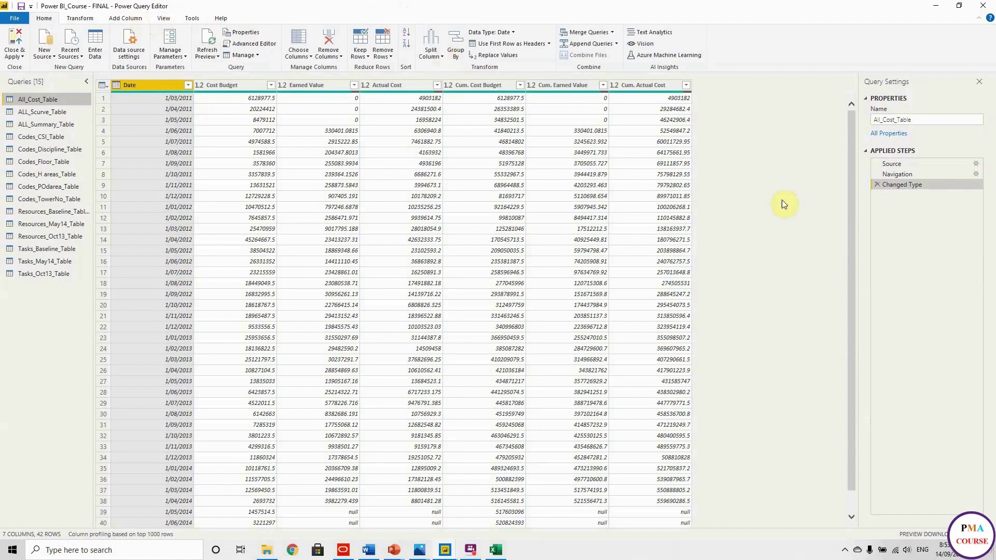
- Unpivot Resources_Baseline_Table's month columns 1-Mar-11 through 1-May-14 into rows
left_click(41, 212)
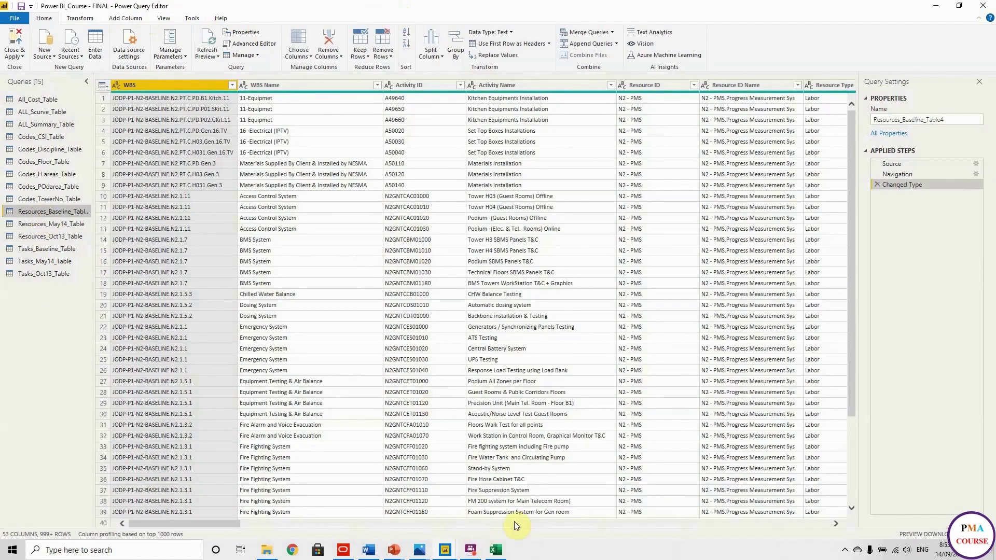
scroll(265, 526, "right", 1)
left_click_drag(265, 526, 397, 528)
left_click(405, 86)
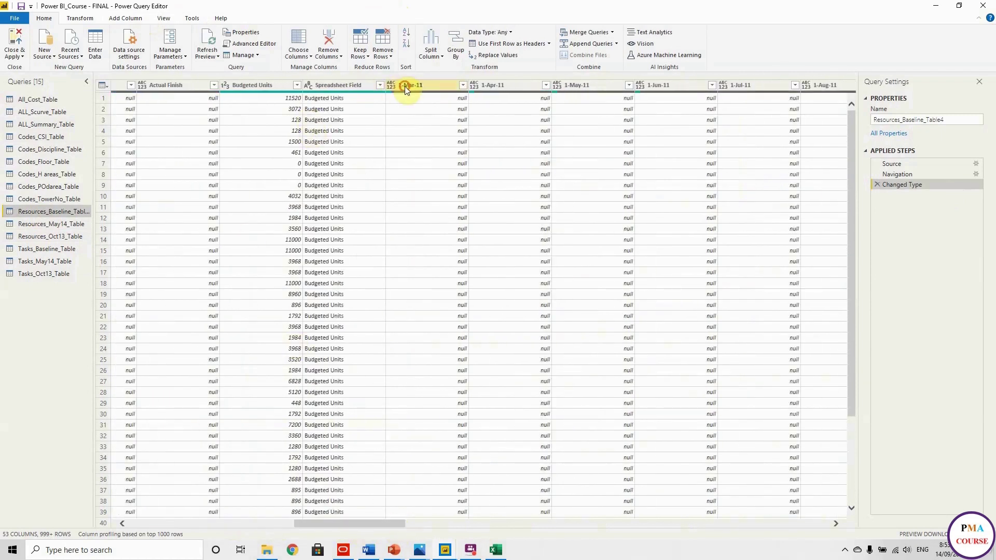
left_click_drag(357, 522, 856, 551)
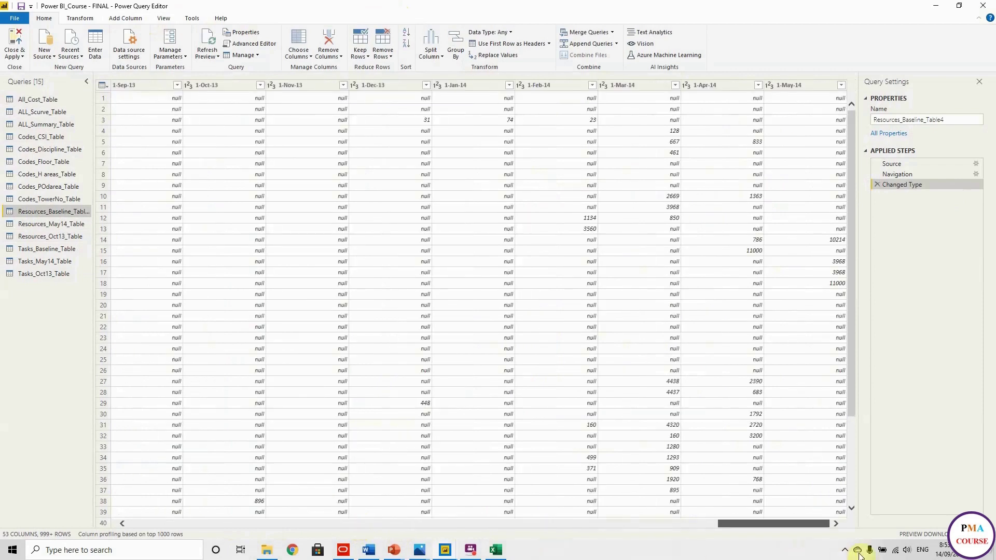
left_click(786, 85, "shift")
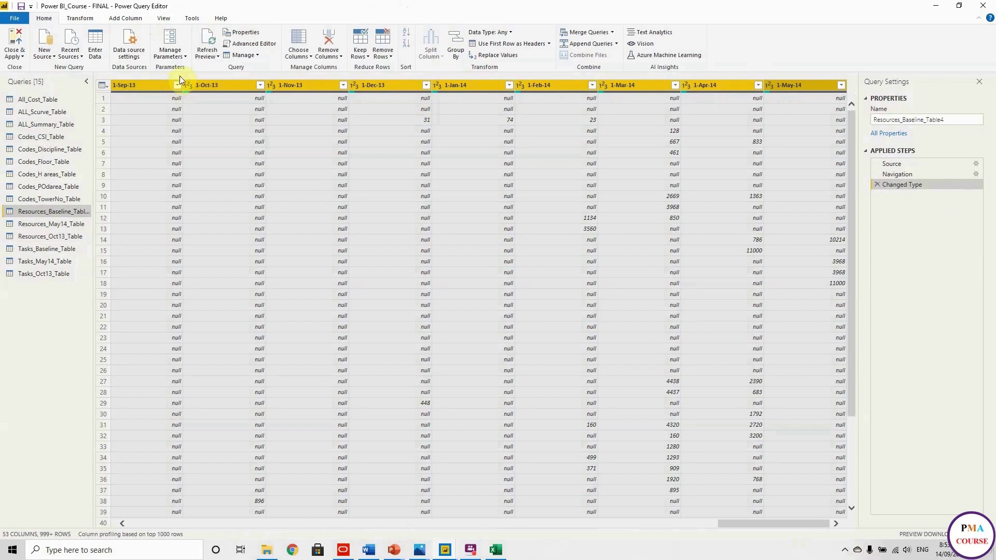
left_click(82, 18)
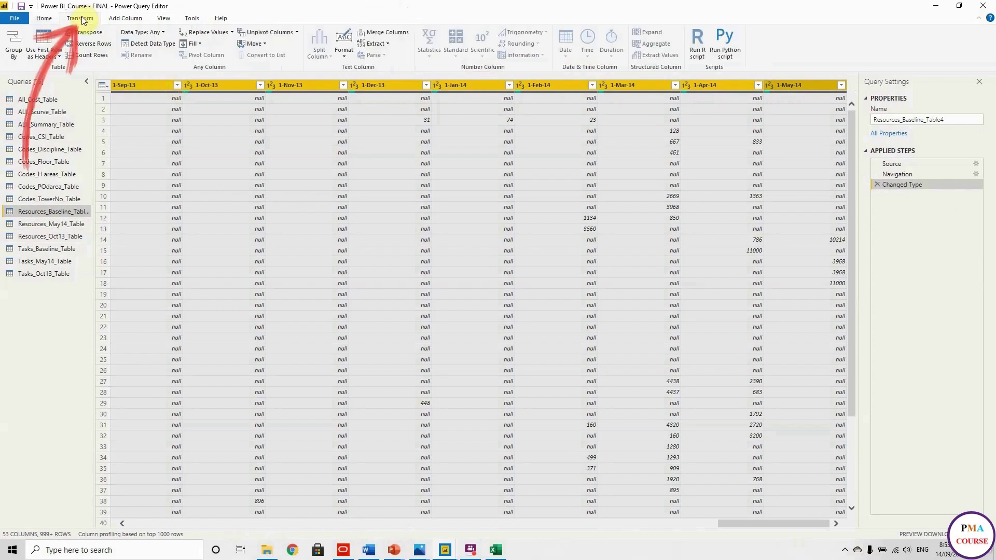
left_click(274, 32)
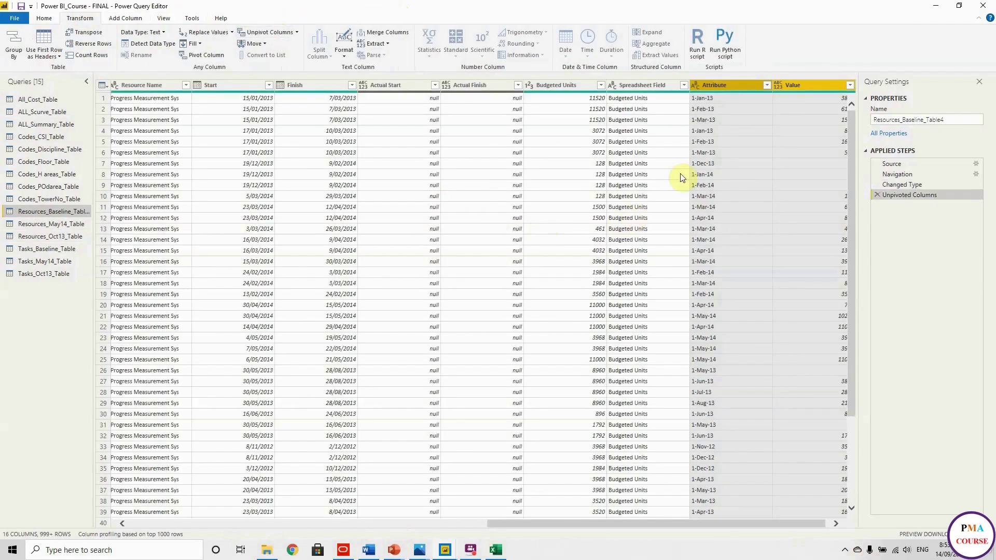
- Rename the Attribute and Value columns to Date and 00 BL Budget
double_click(723, 84)
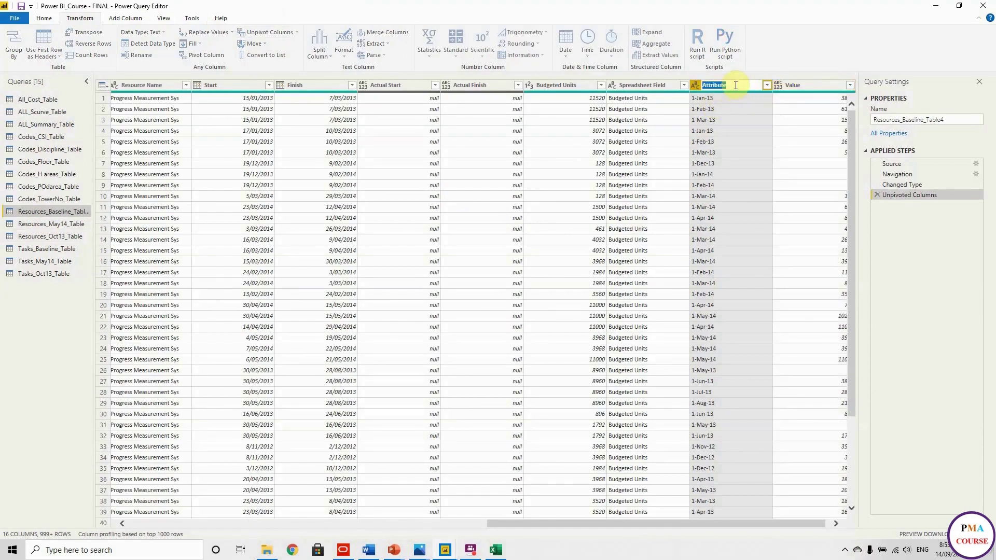
type("Da")
key("Return")
left_click(818, 86)
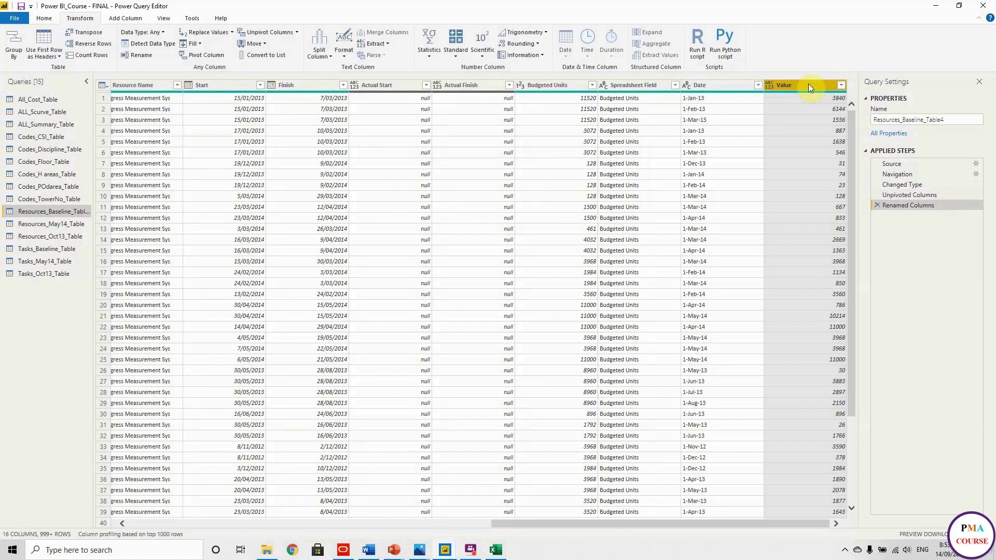
double_click(808, 83)
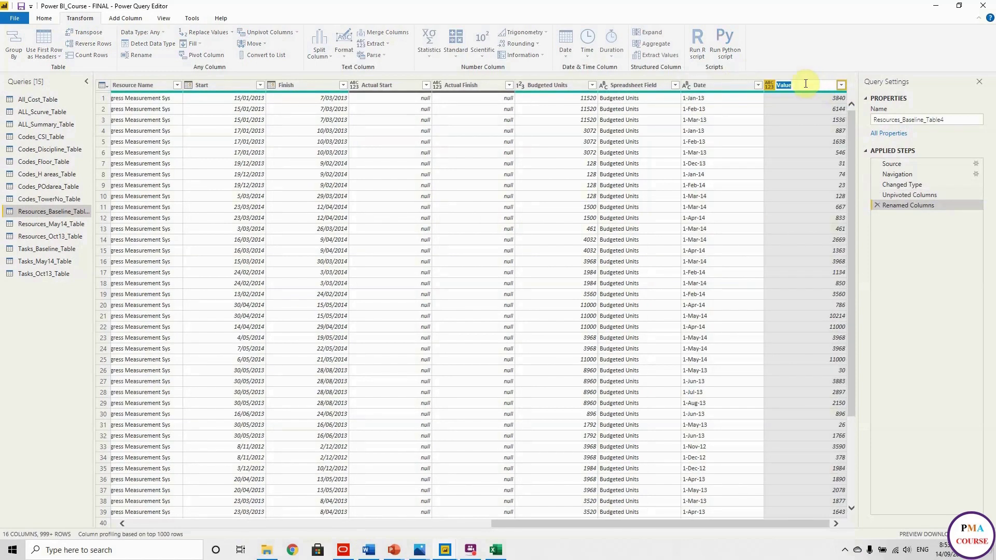
type("Q")
key("Return")
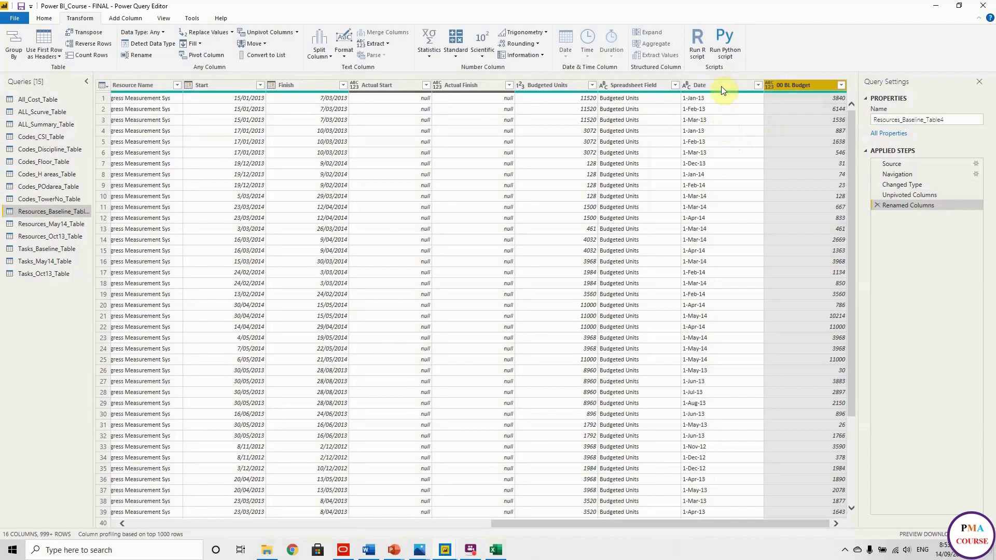
- Set the Date column to Date type and 00 BL Budget to Whole Number
left_click(722, 87)
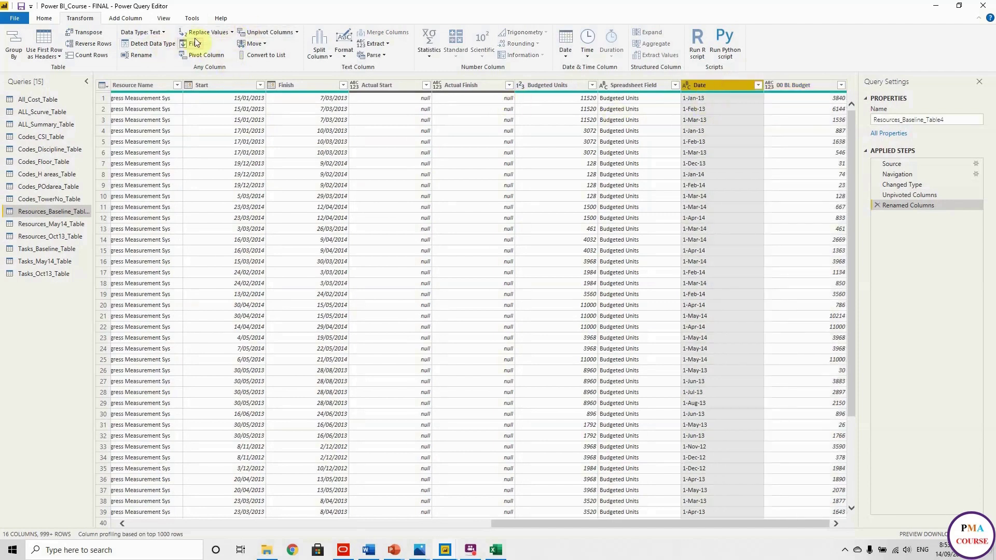
left_click(155, 32)
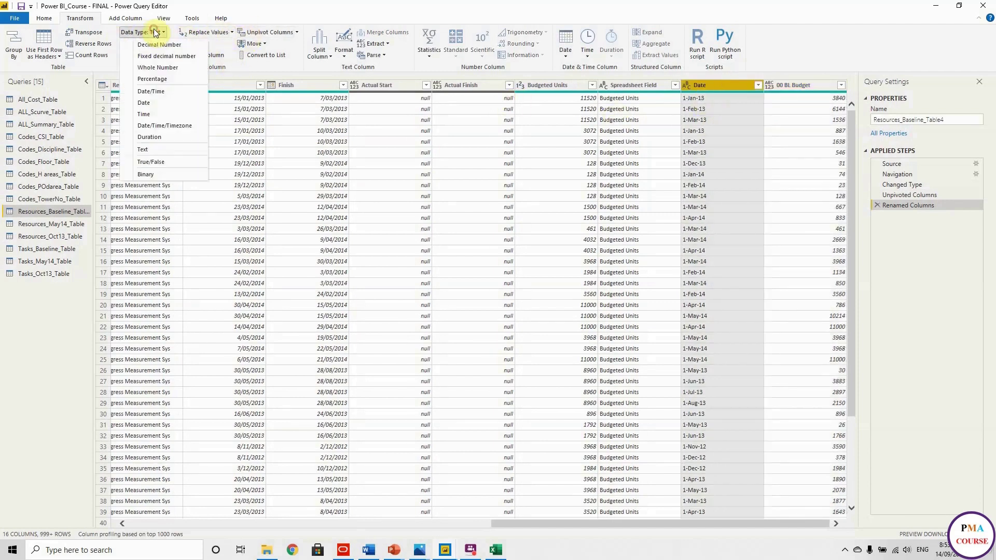
left_click(165, 104)
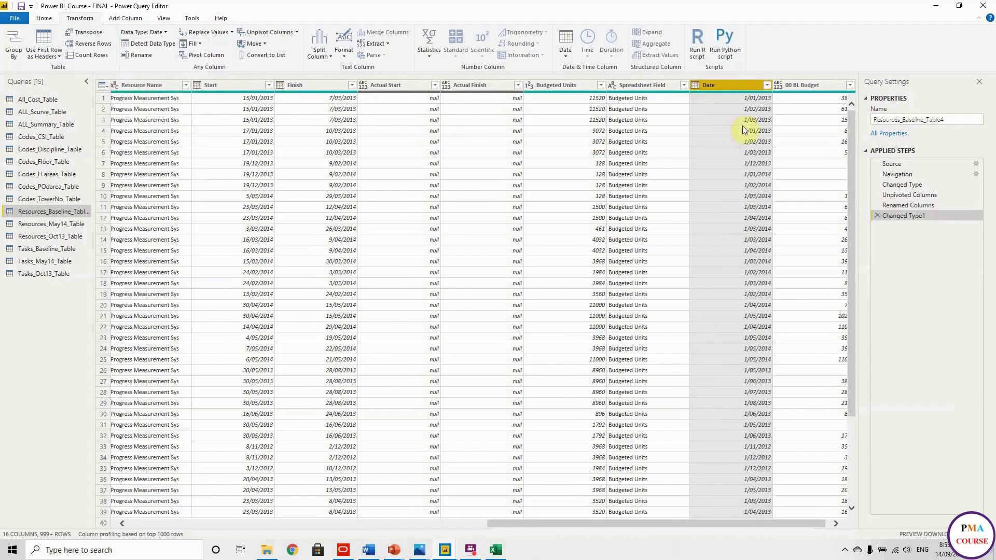
left_click(810, 86)
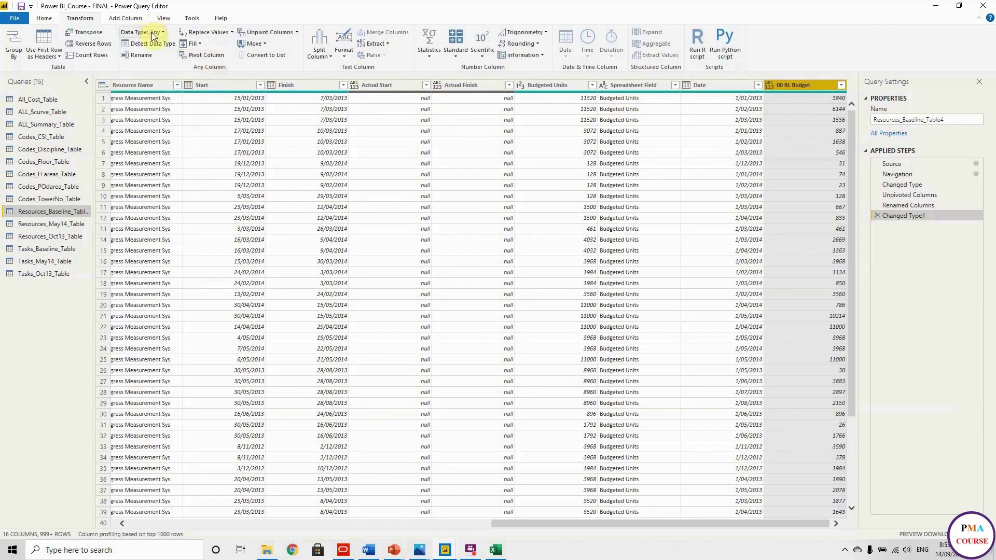
left_click(154, 33)
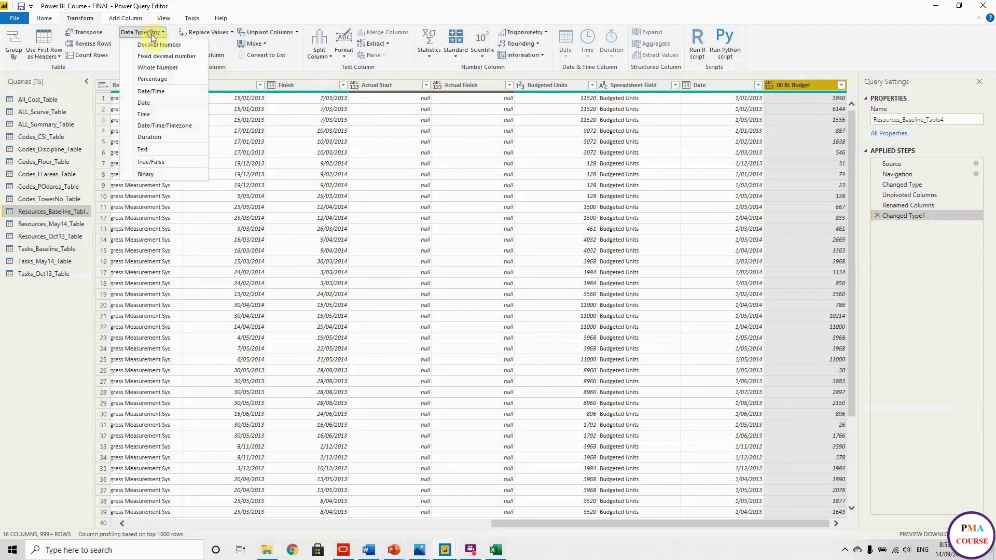
left_click(166, 68)
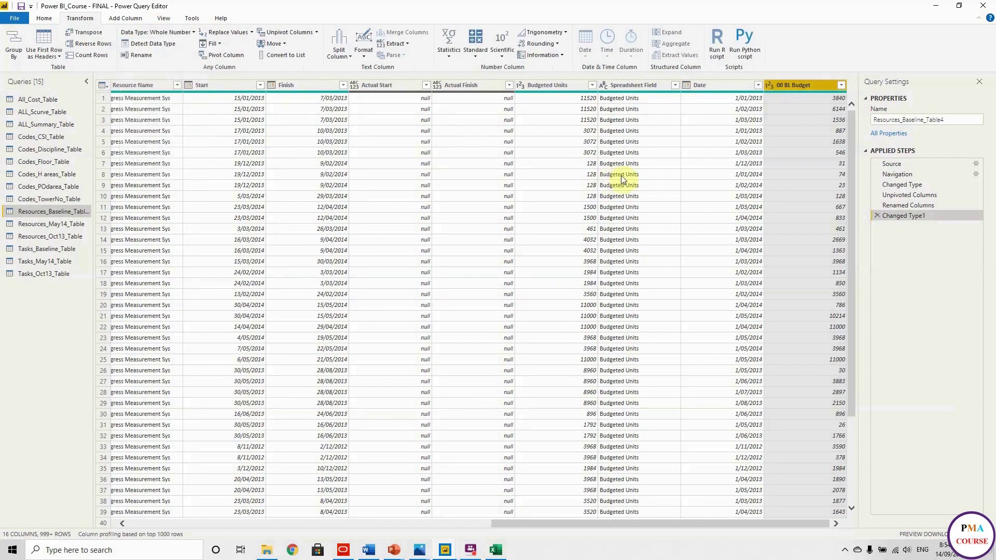
- Unpivot Resources_May14_Table's month columns 1-Jul-11 through 1-Sep-14 into rows
left_click(51, 229)
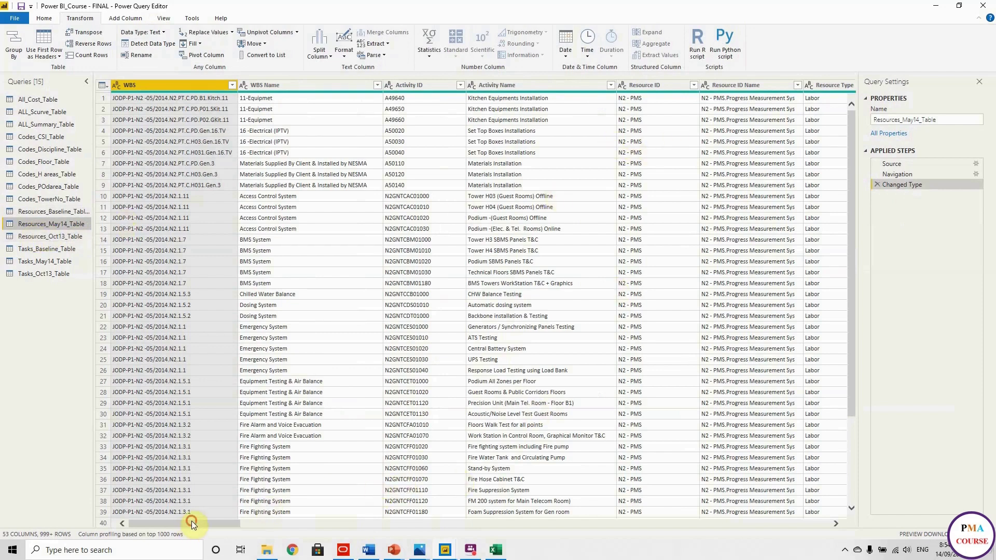
left_click_drag(191, 522, 334, 525)
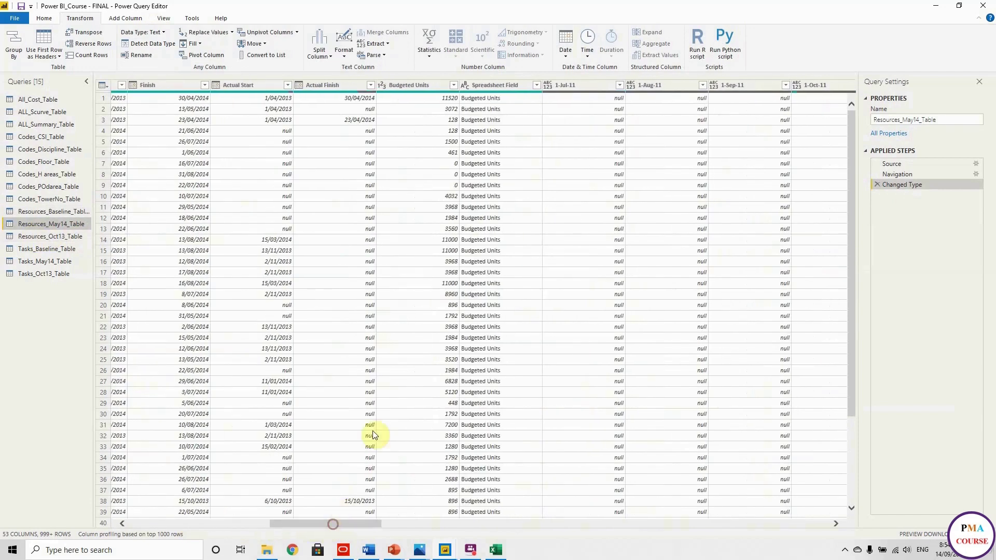
left_click(568, 86)
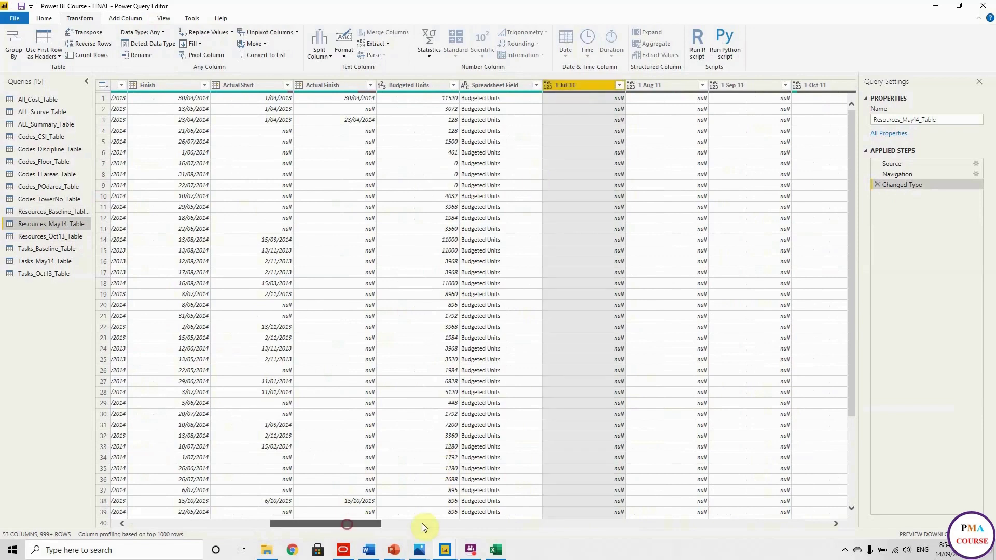
left_click_drag(326, 524, 776, 524)
left_click(812, 86)
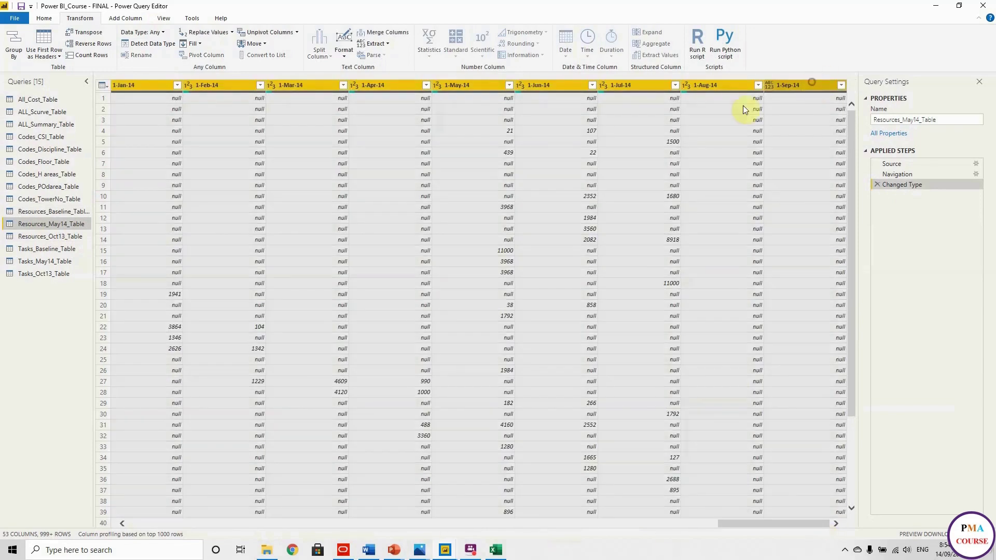
left_click(262, 32)
- Rename the Attribute and Value columns to Date and May14 Res Budget
left_click(731, 85)
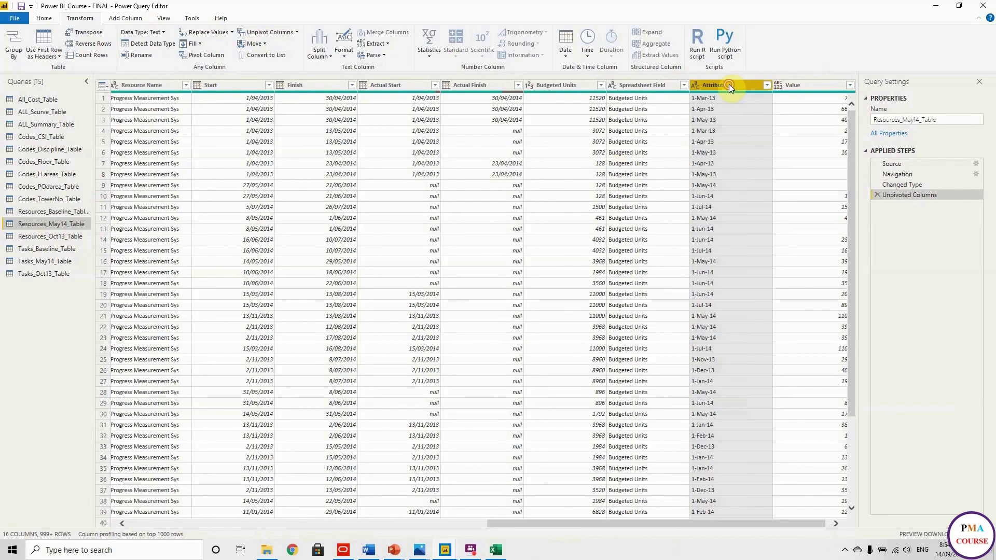
double_click(730, 84)
type("Da")
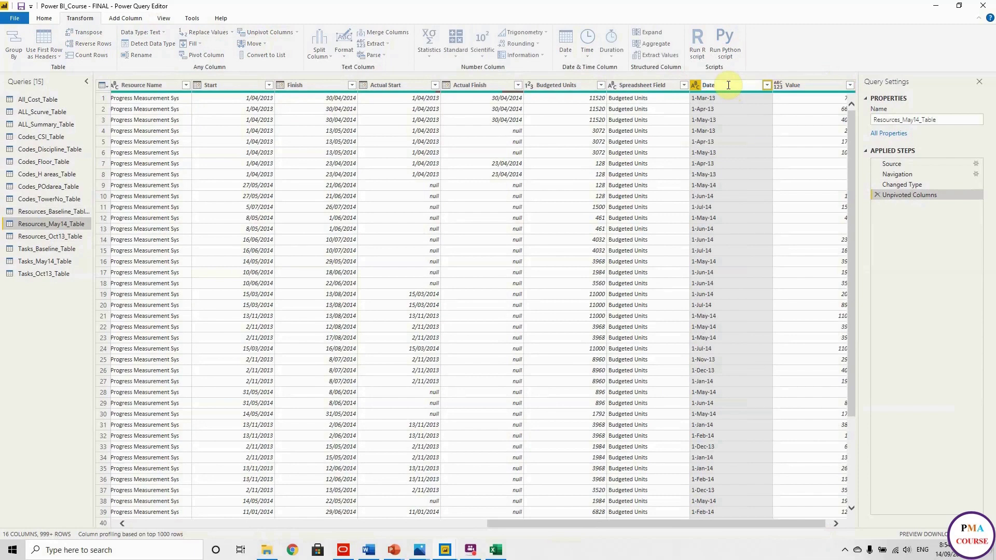
key("Return")
double_click(820, 85)
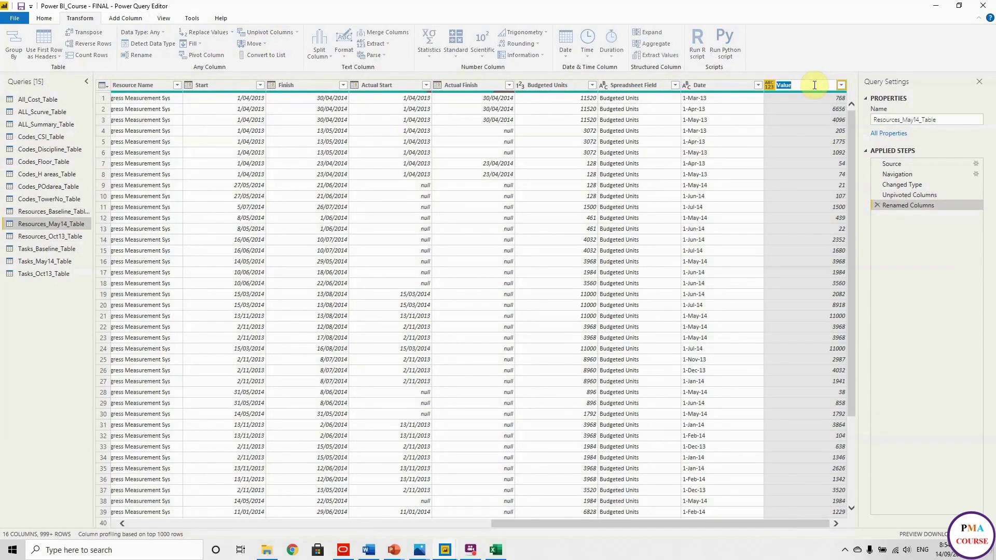
type("MA")
key("Return")
- Type Date as Date and May14 Res Budget as Decimal Number, then display Resources_Oct13_Table
left_click(727, 104)
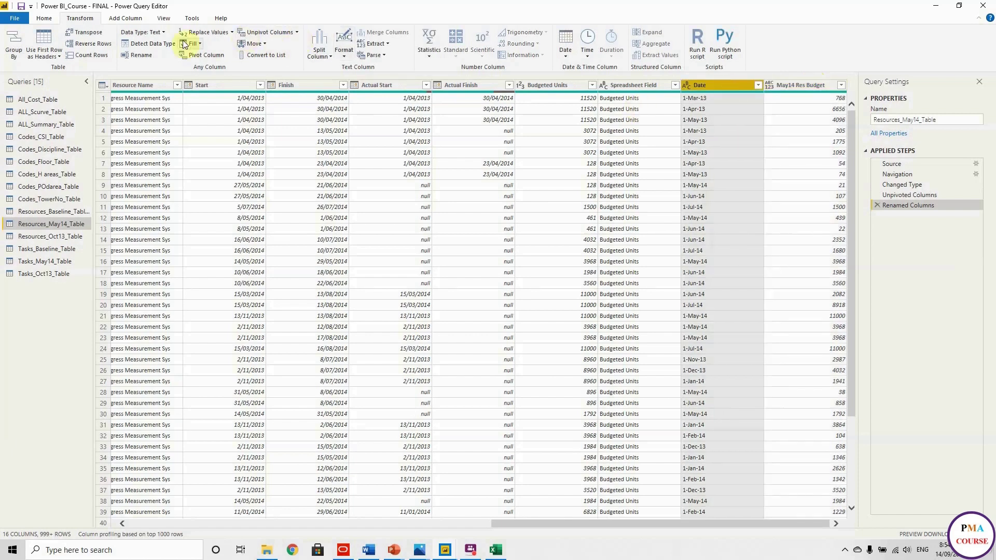
left_click(143, 31)
left_click(156, 104)
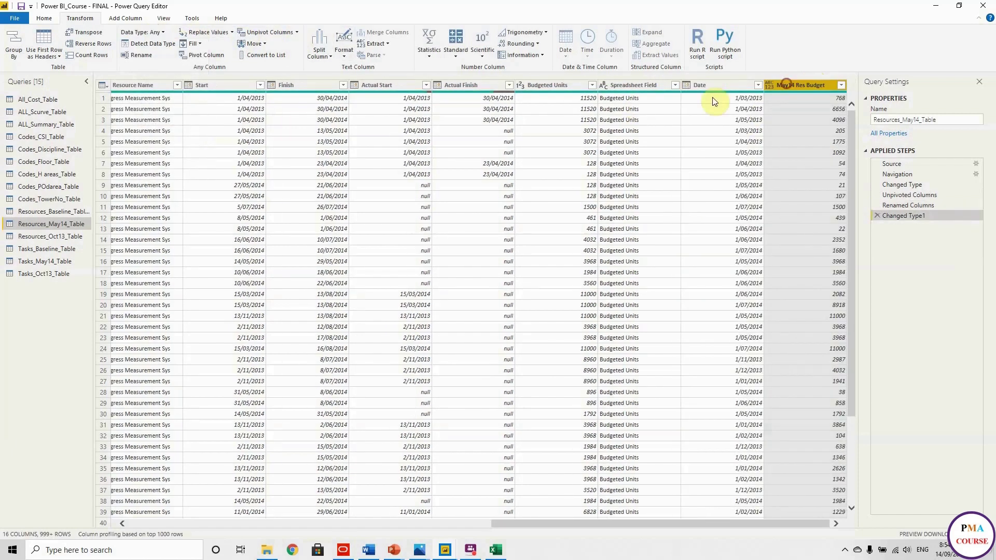
left_click(143, 32)
left_click(156, 65)
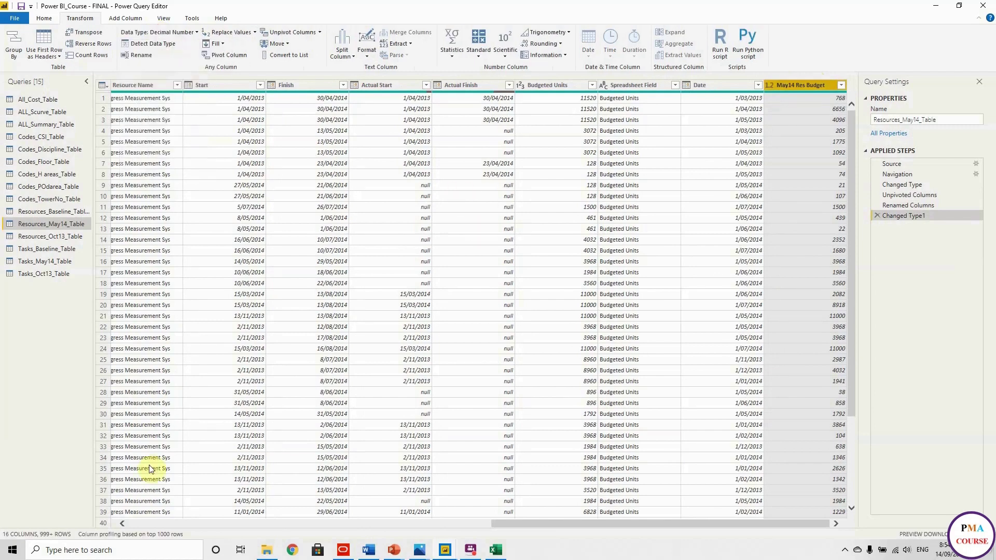
left_click(50, 238)
left_click_drag(220, 525, 811, 506)
- Unpivot the 1-Mar-11 to 1-May-14 month columns and name the Attribute column Date
left_click(602, 87)
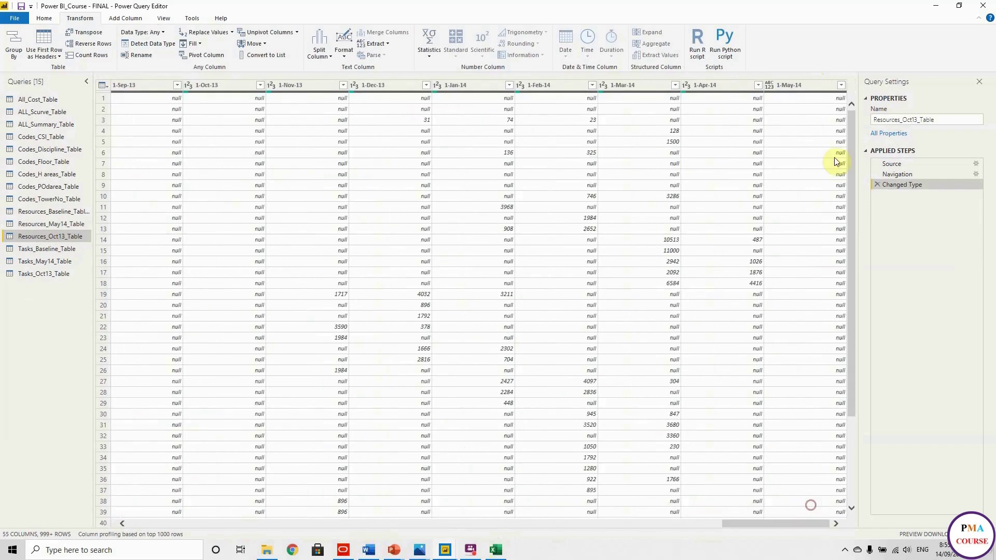
left_click(808, 85, "shift")
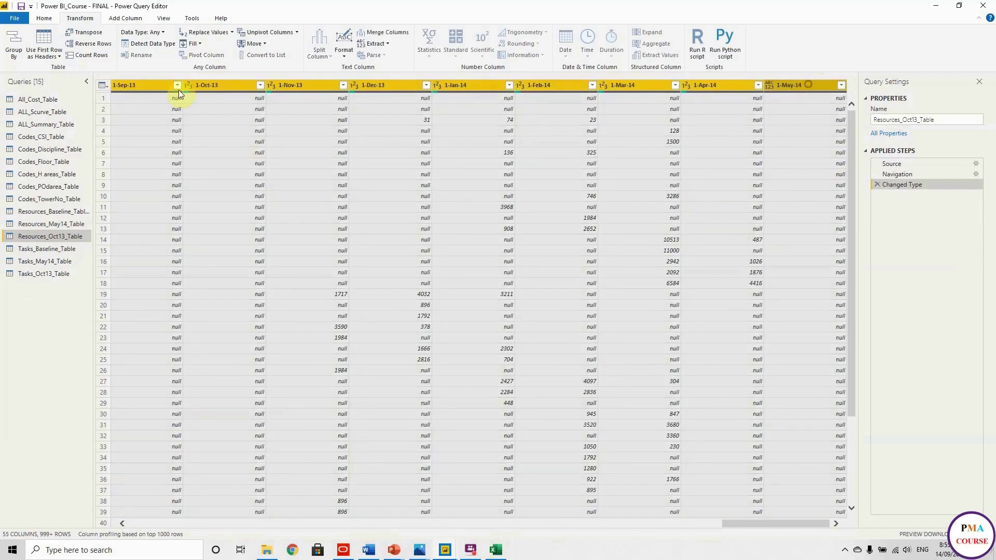
left_click(261, 35)
double_click(730, 85)
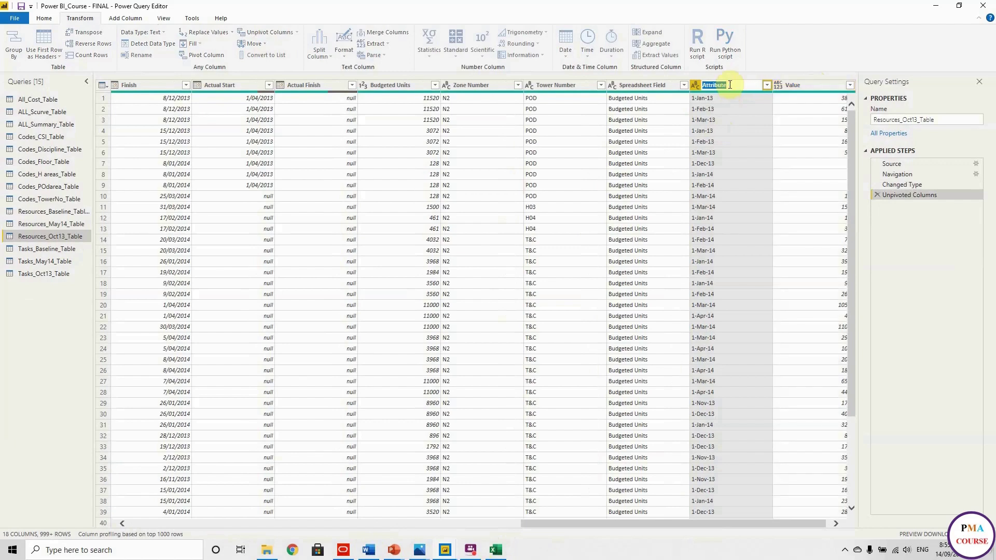
type("Da")
- Rename the Value column to Oct13 resource Budget
double_click(806, 86)
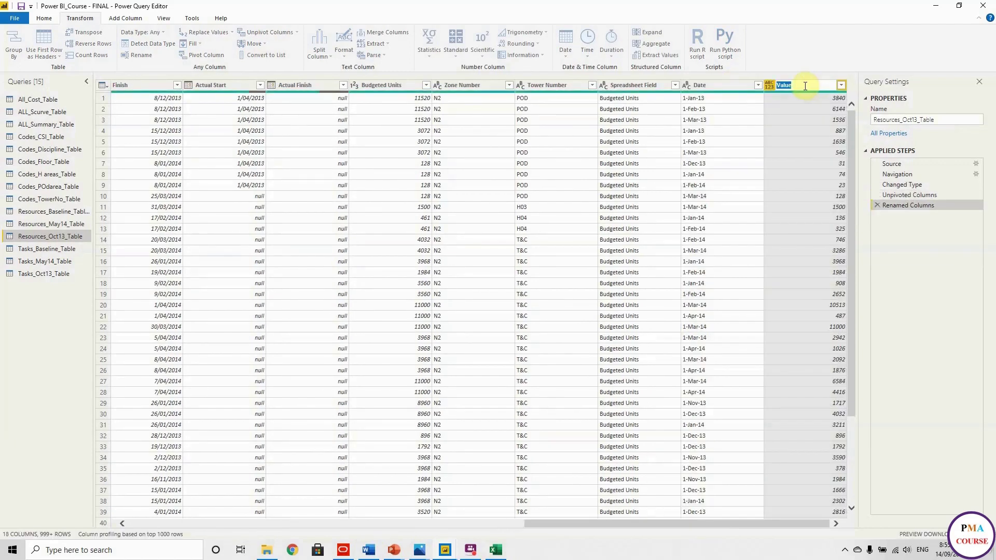
type("oct13 Budget")
left_click(795, 83)
type("resource")
key("Return")
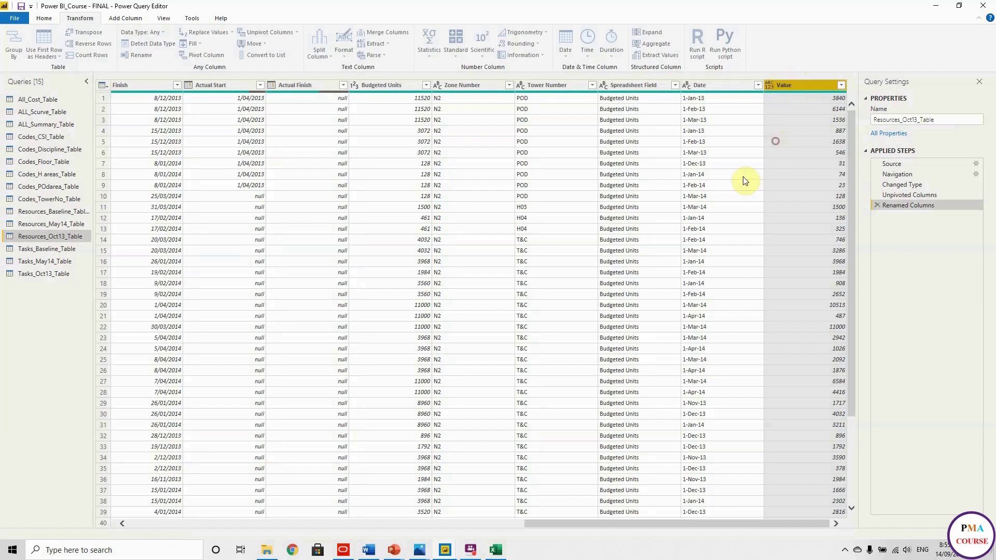
- Set Date to Date type and Oct13 resource Budget to Whole Number
left_click(714, 100)
left_click(142, 32)
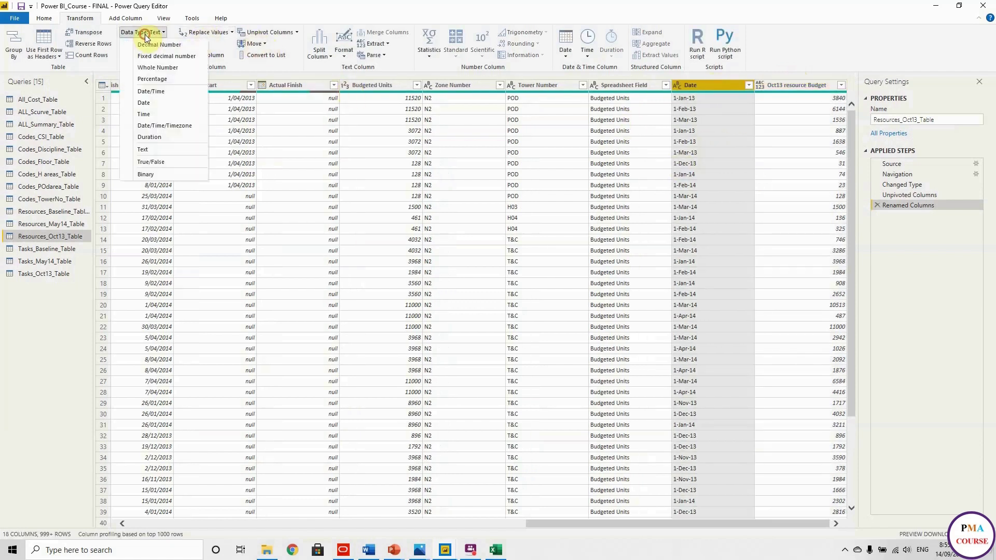
left_click(166, 104)
left_click(810, 84)
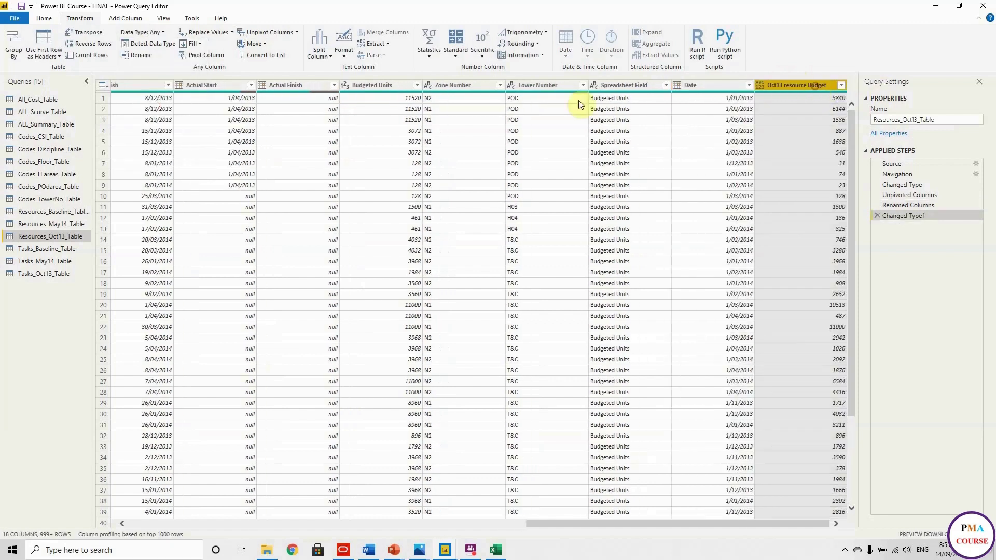
left_click(161, 34)
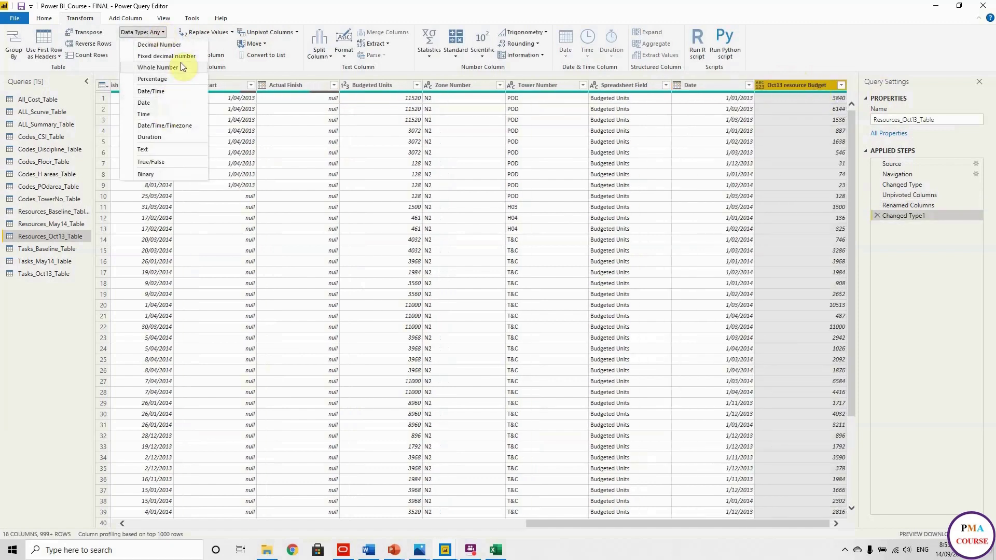
left_click(179, 68)
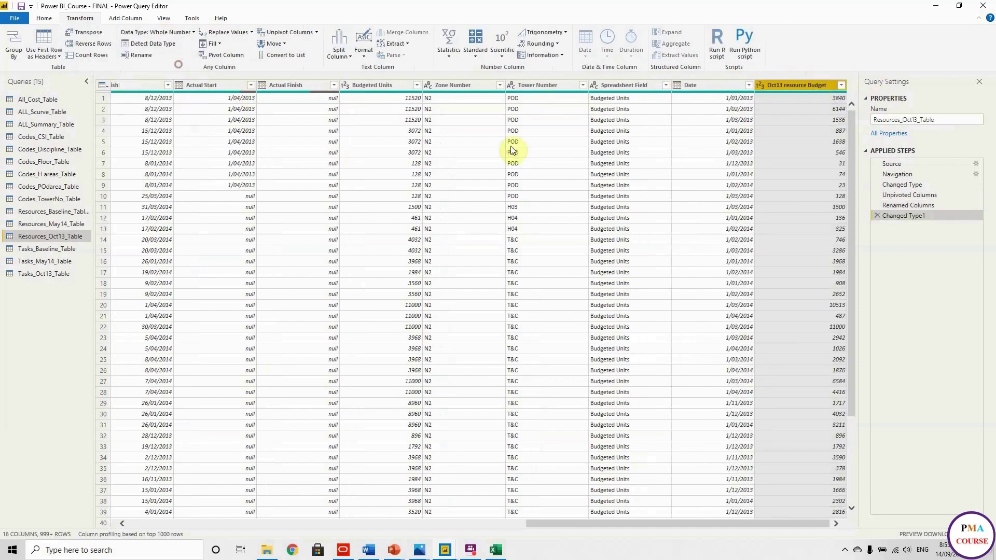
- Review the three resource queries and rename the Oct13 budget column to Oct13 Res Budget
left_click(60, 214)
left_click_drag(271, 524, 712, 524)
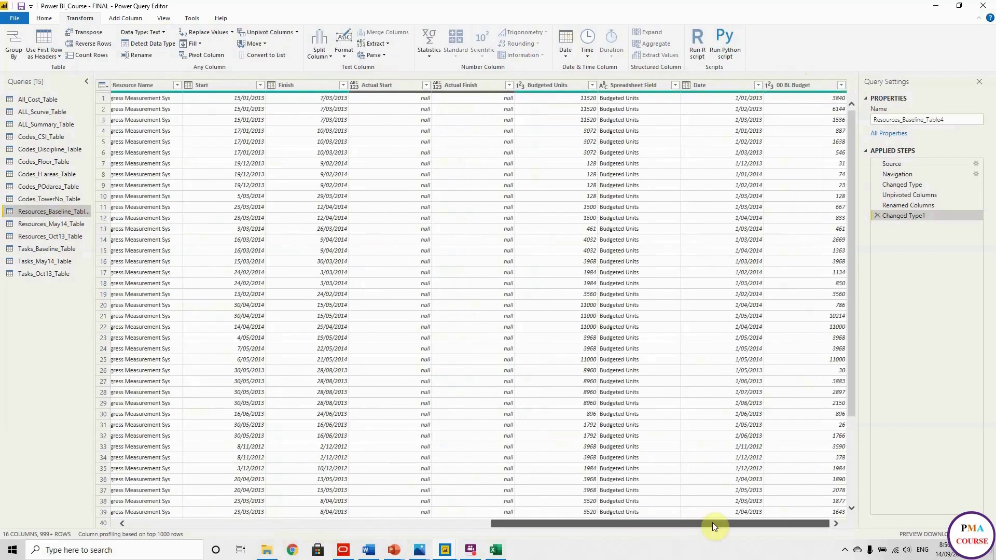
left_click(62, 224)
left_click_drag(457, 525, 828, 524)
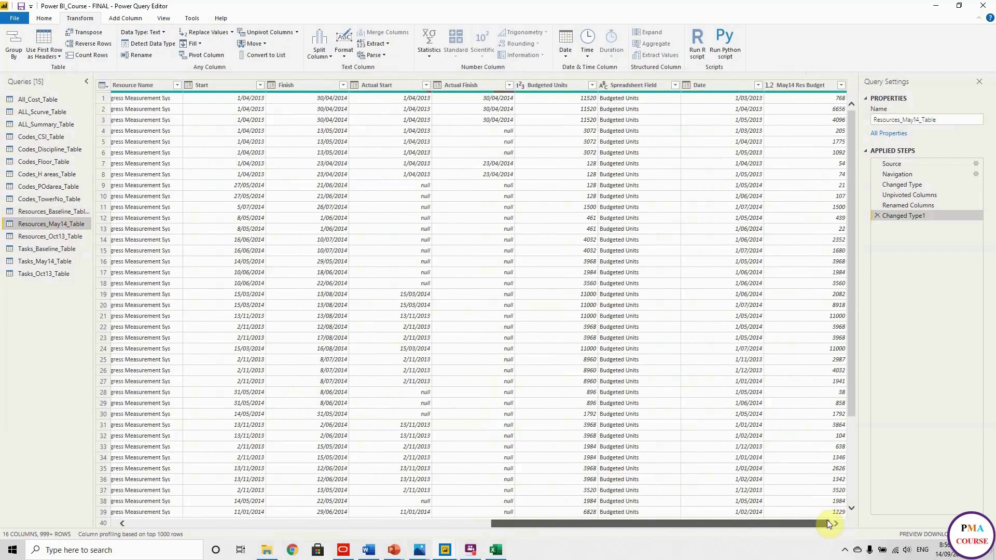
left_click(44, 236)
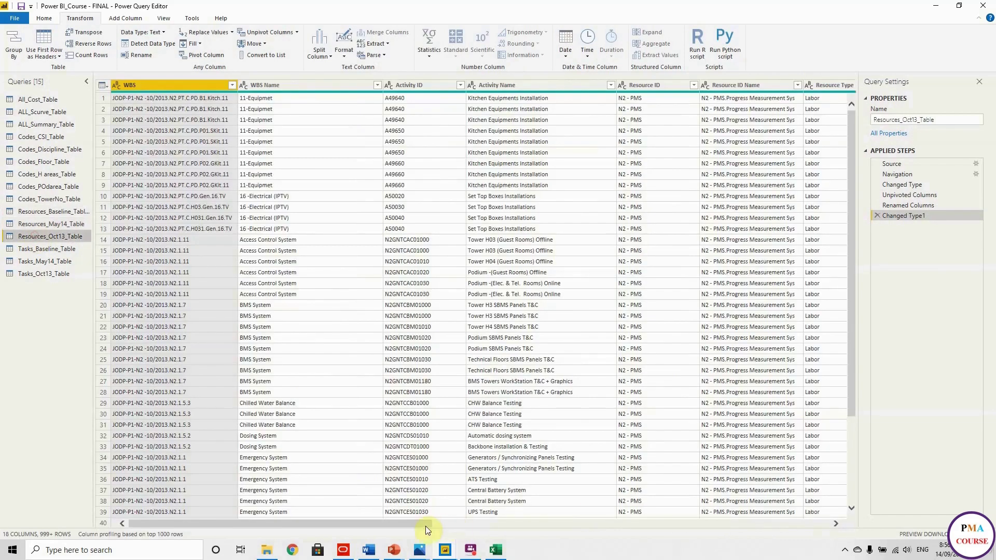
left_click_drag(427, 525, 912, 524)
left_click(802, 84)
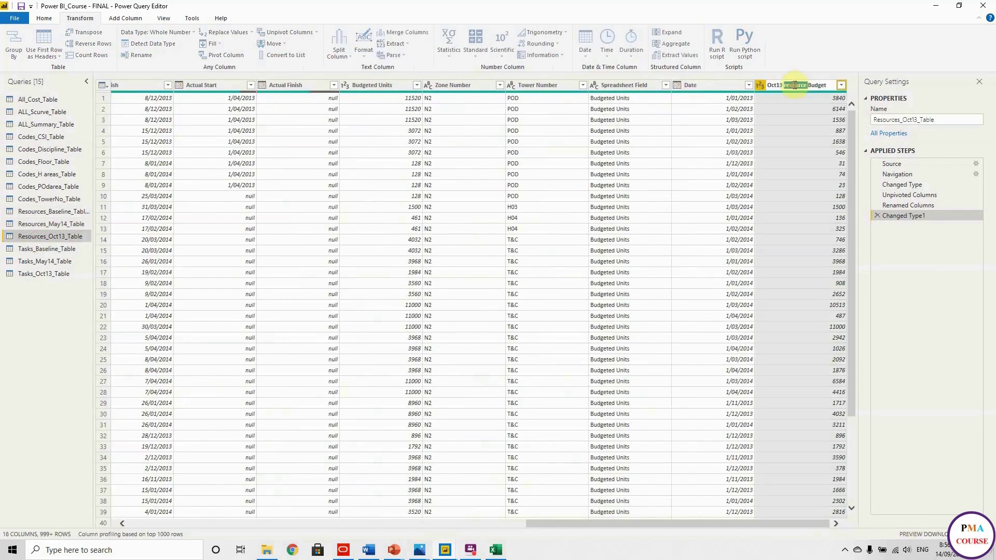
type("Res")
left_click(711, 176)
- Begin renaming Resources_Baseline_Table4's 00 BL Budget column
left_click(50, 212)
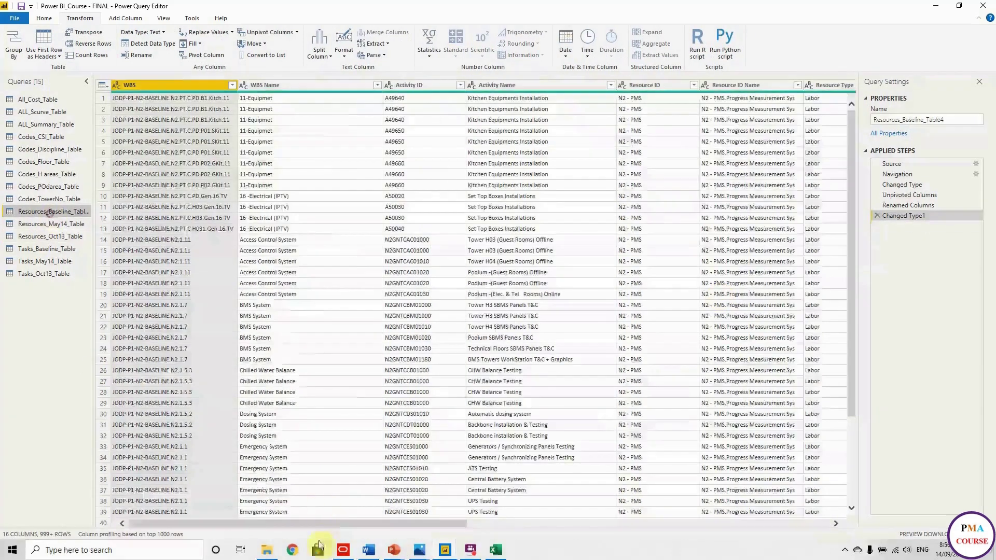
left_click(793, 86)
double_click(793, 86)
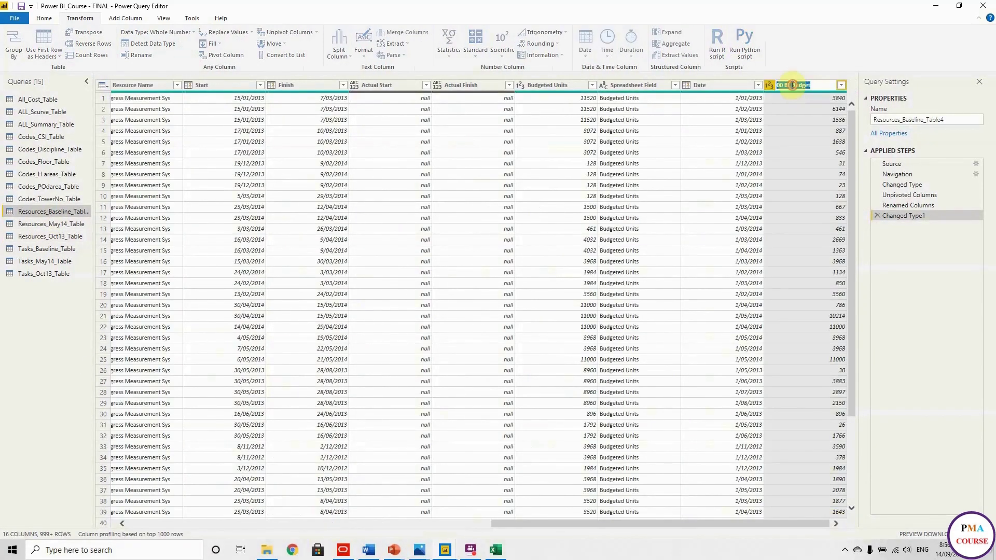
- Name the column 00 BL Res Budget and Close & Apply the query changes to the model
type("Res")
key("Return")
left_click(44, 19)
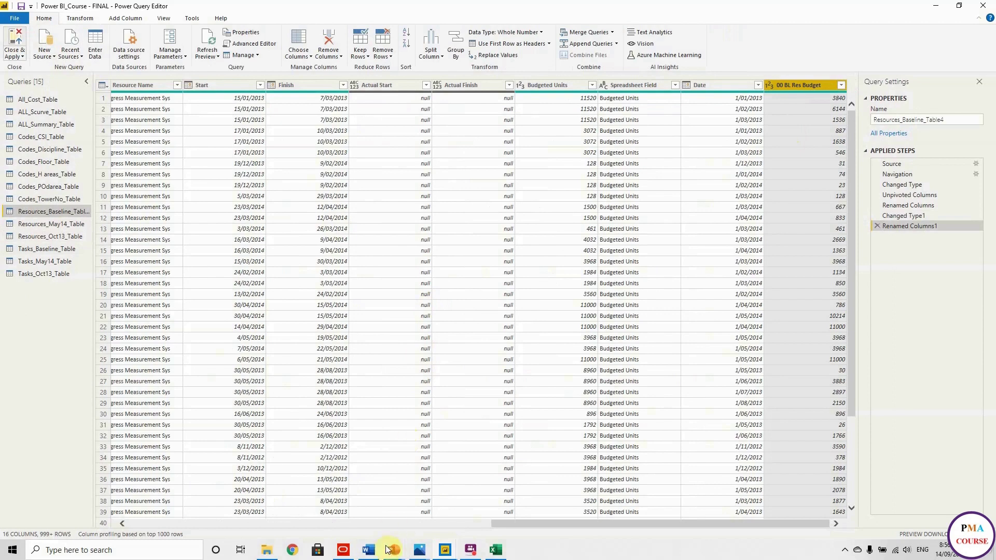
left_click(471, 549)
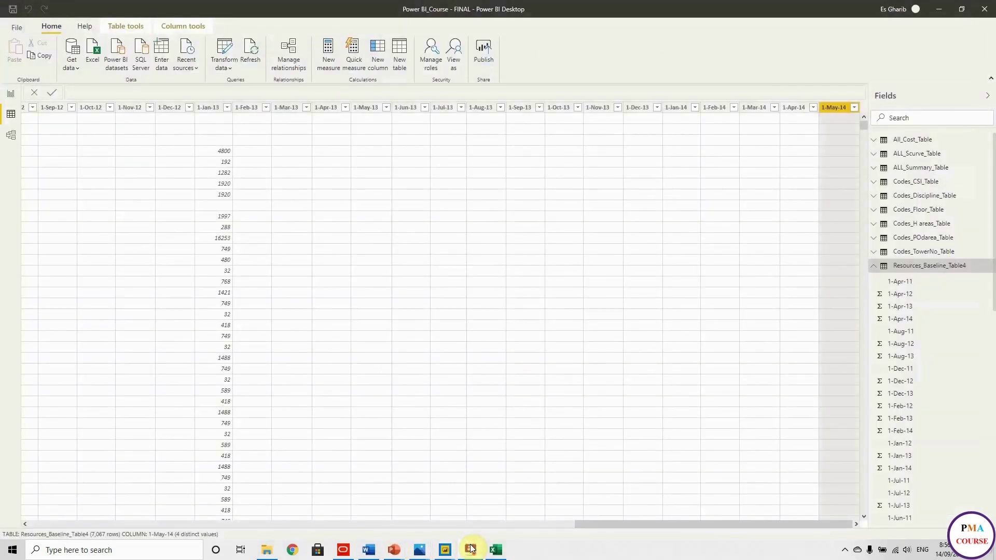
left_click(753, 92)
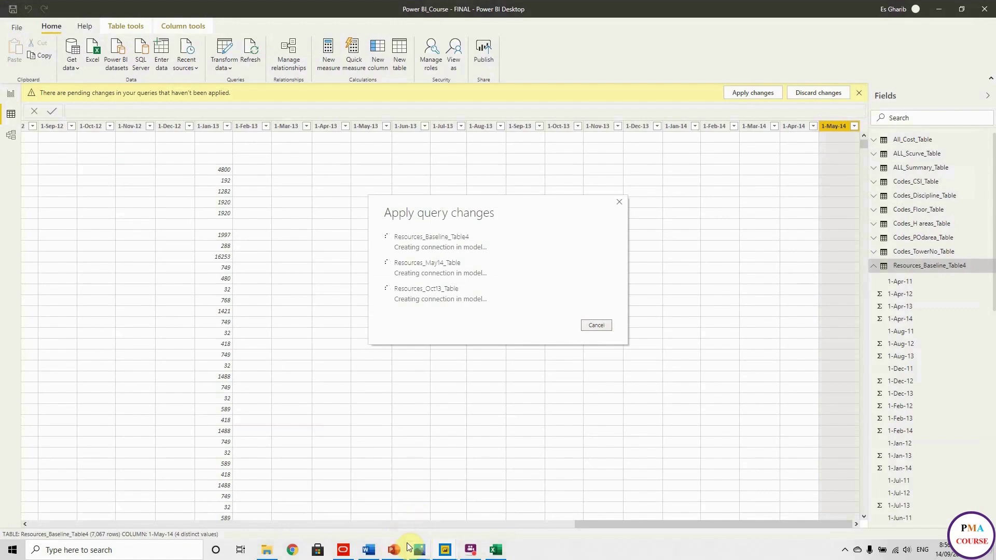
mouse_move(395, 549)
left_click(416, 509)
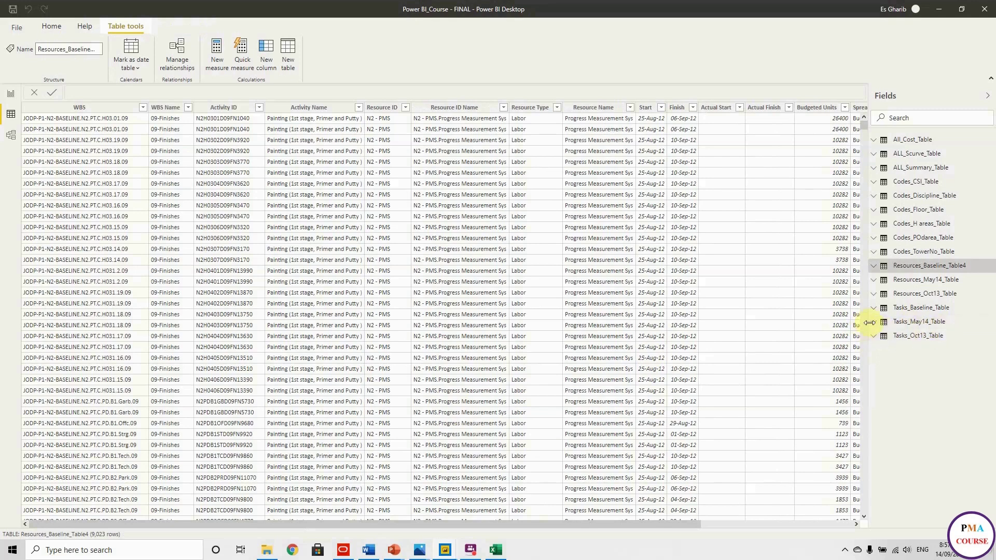
- Add a new measure to Tasks_May14_Table named 0514 Progress%
left_click(882, 323)
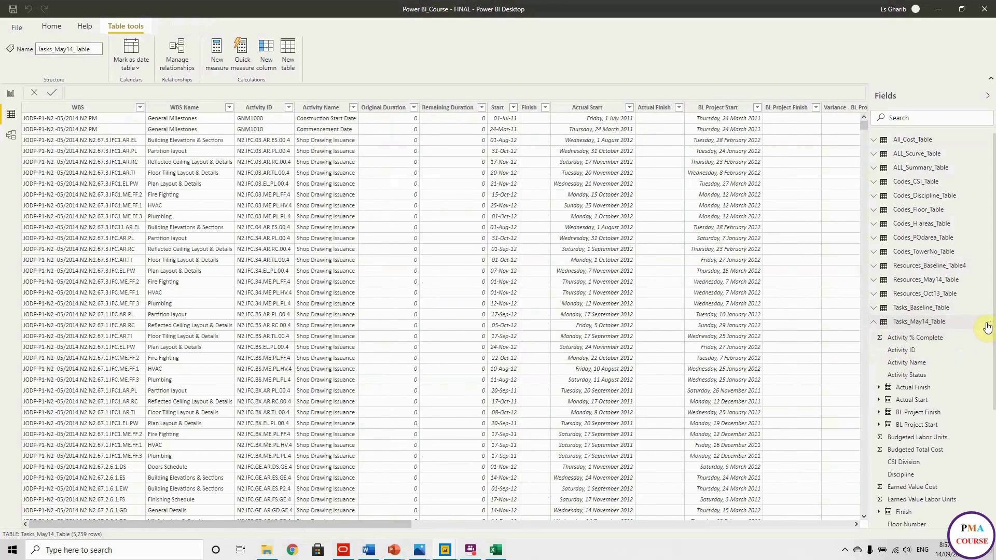
left_click(987, 321)
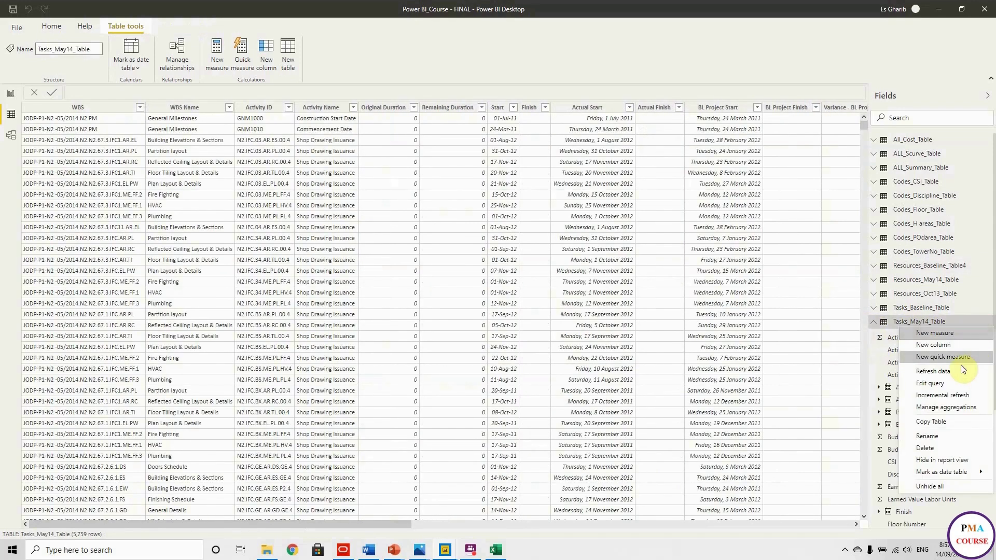
left_click(945, 333)
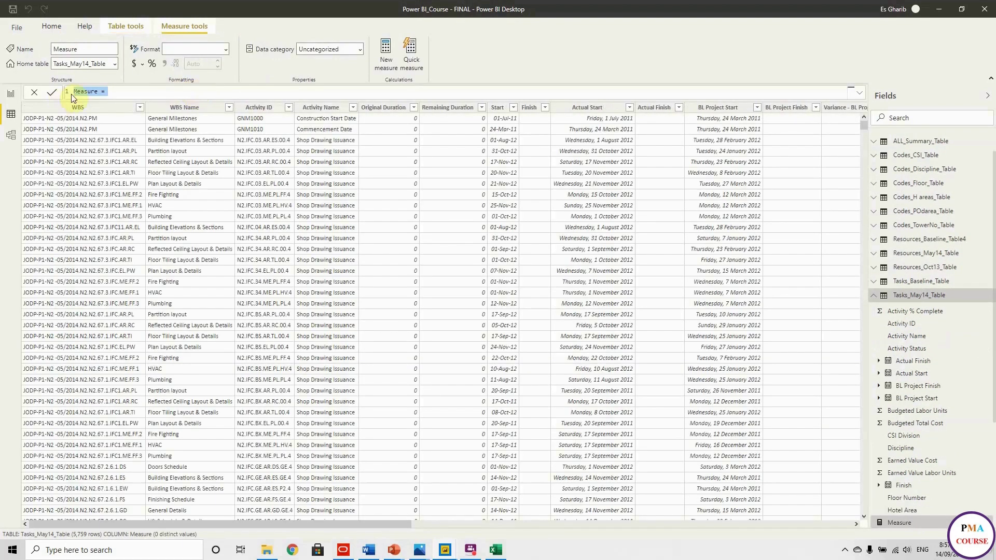
left_click(85, 91)
double_click(85, 91)
type("B51")
type("2")
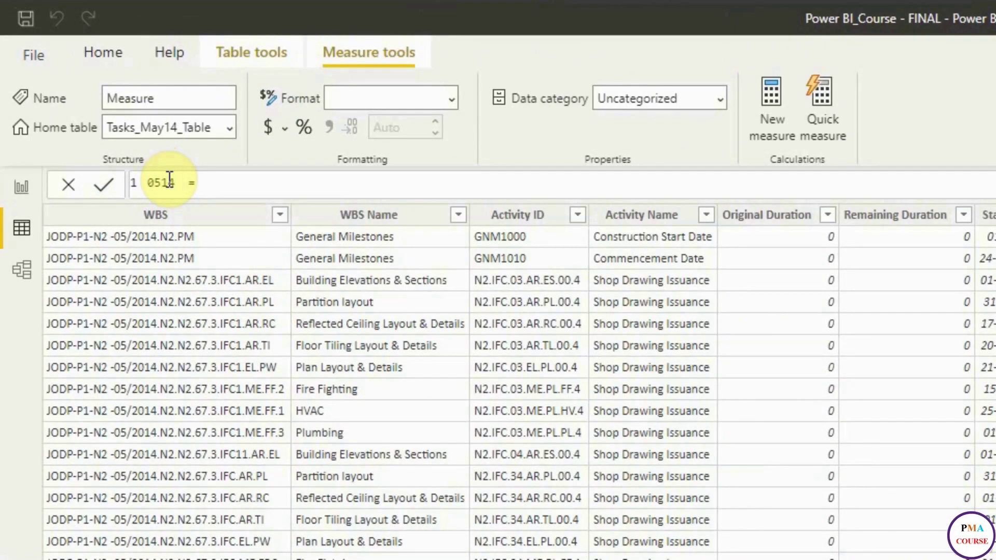
type(" Progress%")
- Start the formula with SUM of Tasks_May14_Table Earned Value Labor Units
left_click(262, 183)
type("s")
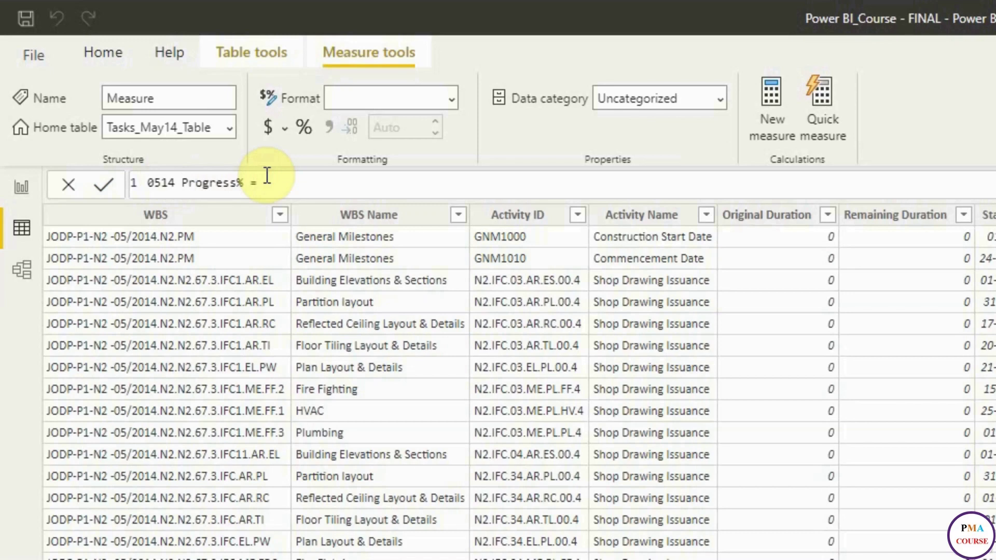
type("um")
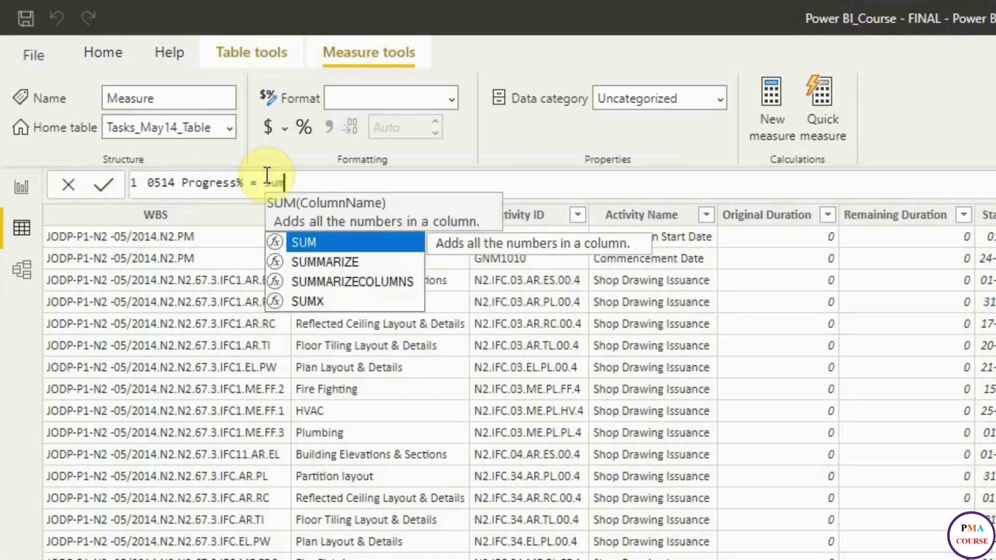
key("Tab")
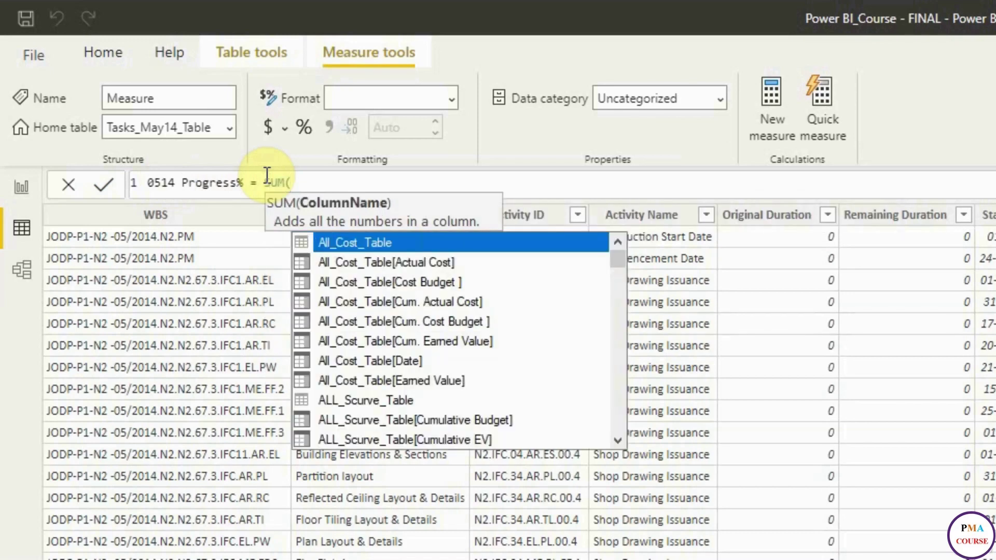
type("earned")
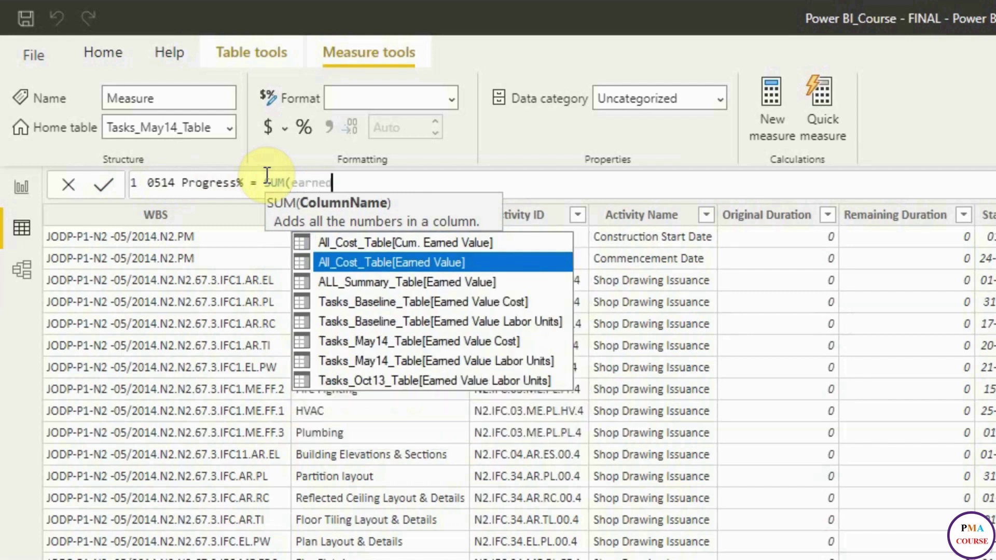
key("Down")
key("Down")
key("Down")
key("Down")
key("Down")
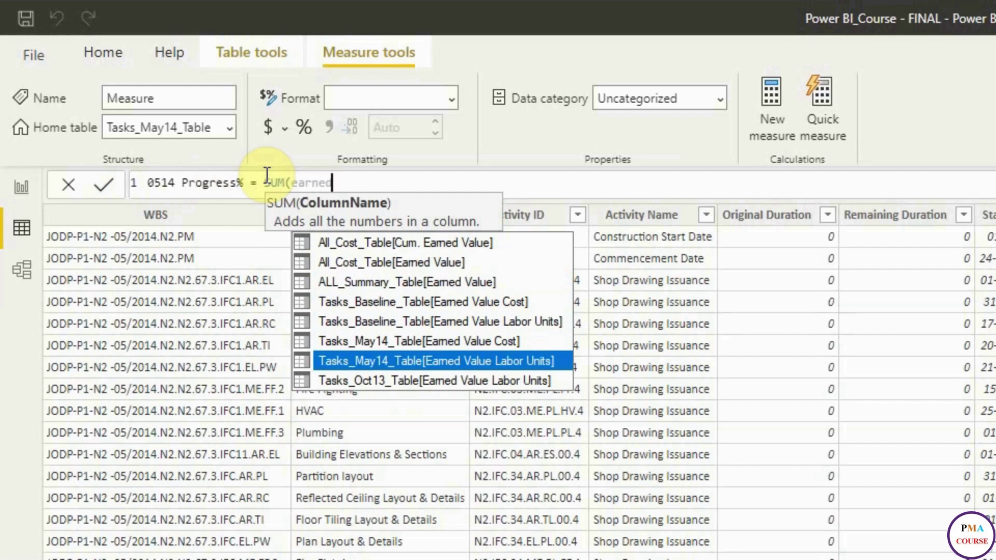
key("Tab")
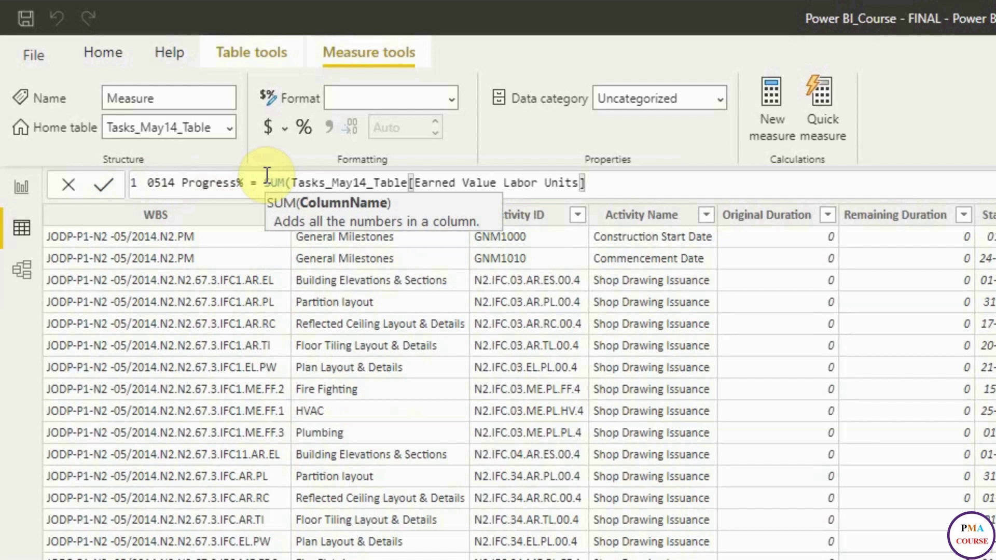
- Divide by SUM of Tasks_May14_Table Budgeted Labor Units and commit the measure
type(")")
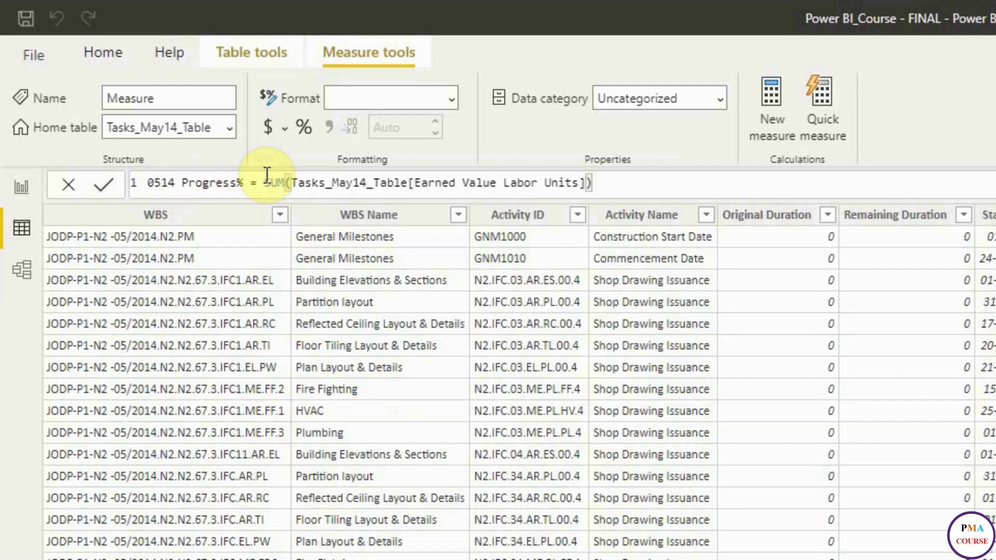
type(" / sum")
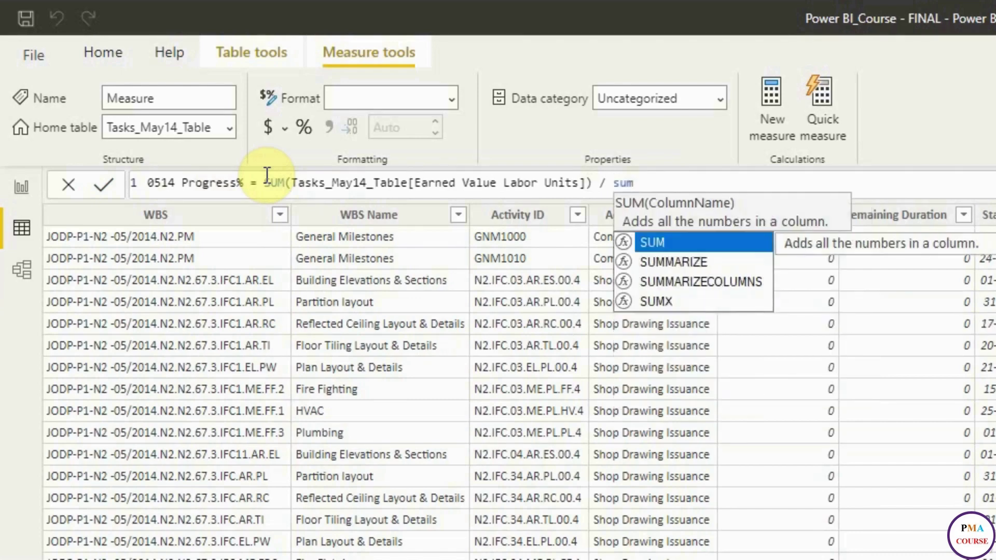
key("Tab")
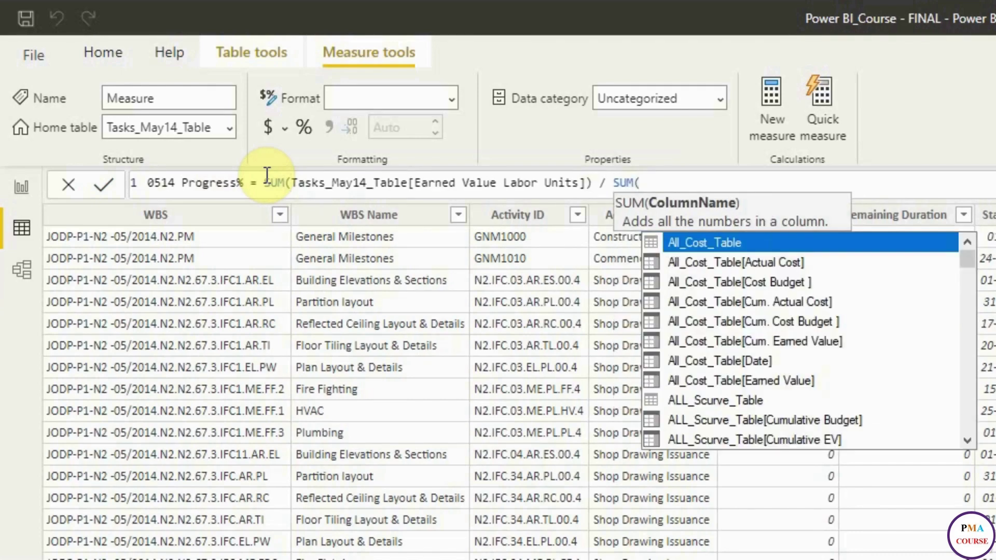
type("budge")
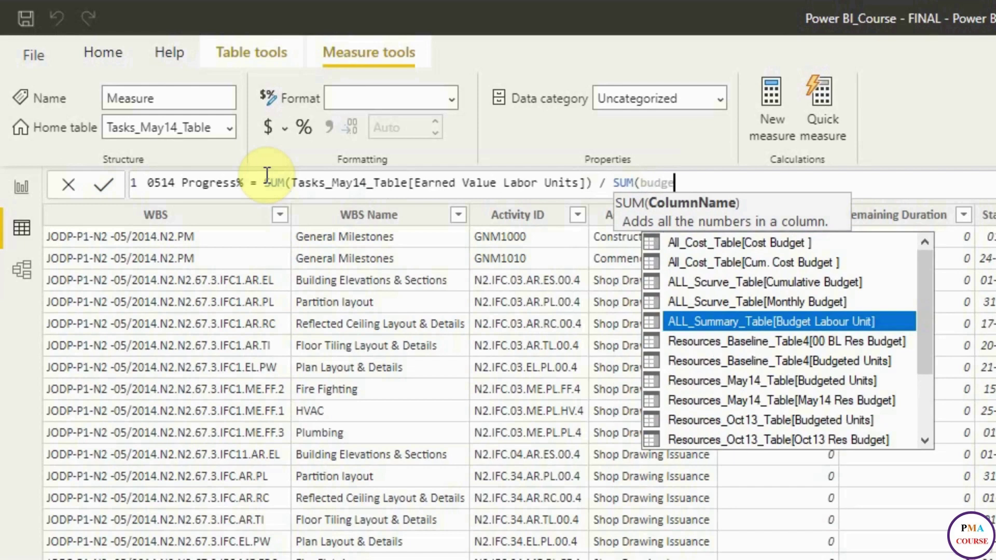
key("Down")
key("Down")
key("Down")
key("Down")
key("Down")
key("Down")
key("Down")
key("Down")
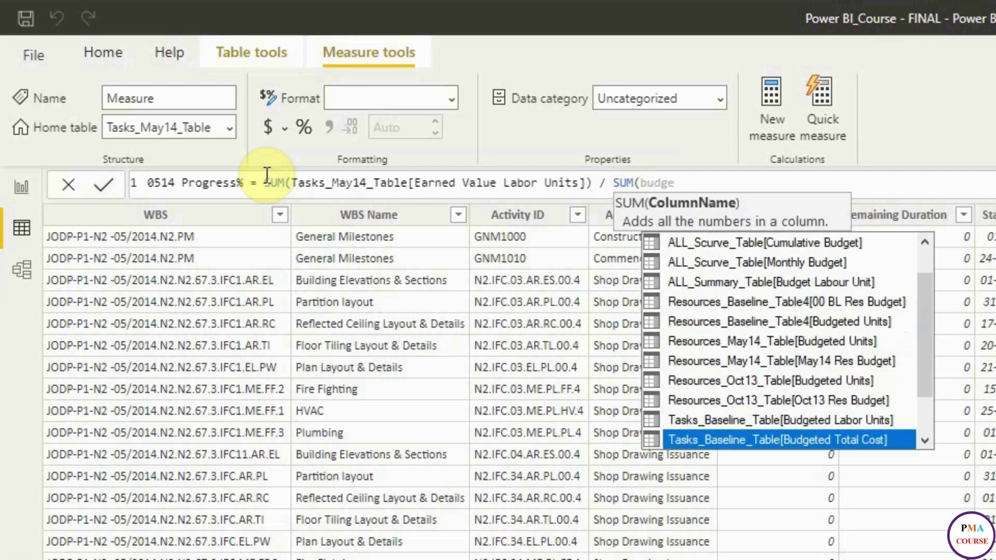
key("Down")
key("Down")
key("Down")
key("Up")
key("Up")
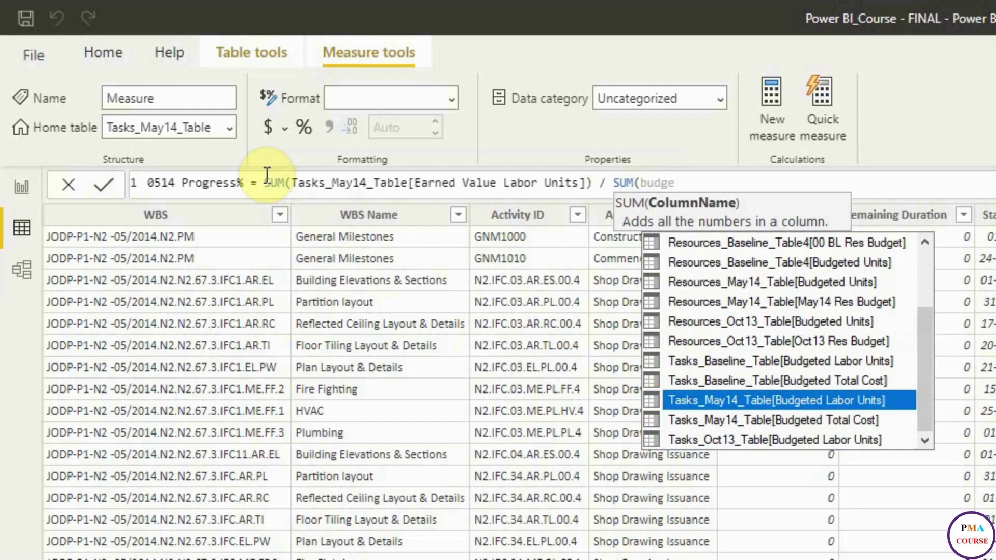
key("Tab")
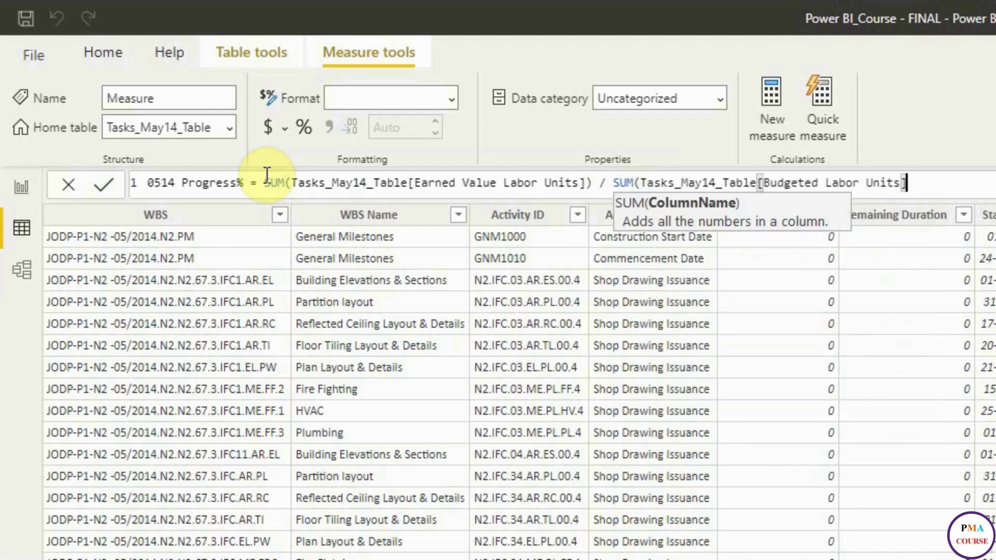
type(")")
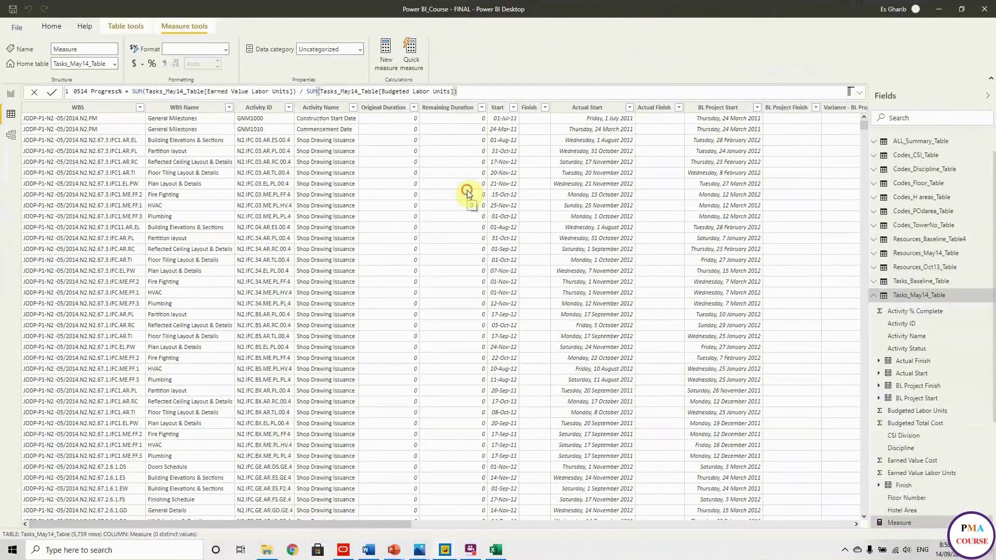
key("Return")
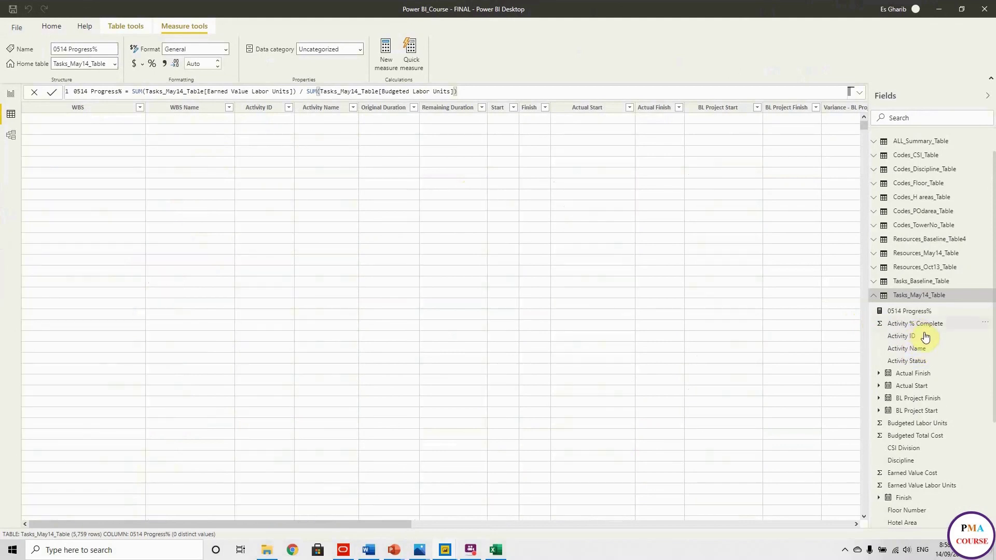
- Create a new Tasks_May14_Table measure named 0514 Planned%
left_click(990, 301)
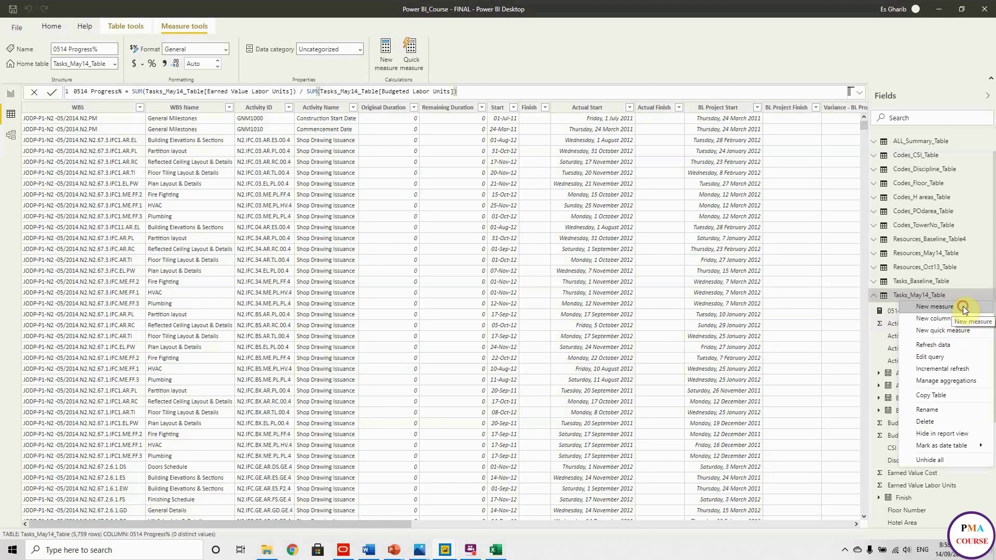
left_click(963, 306)
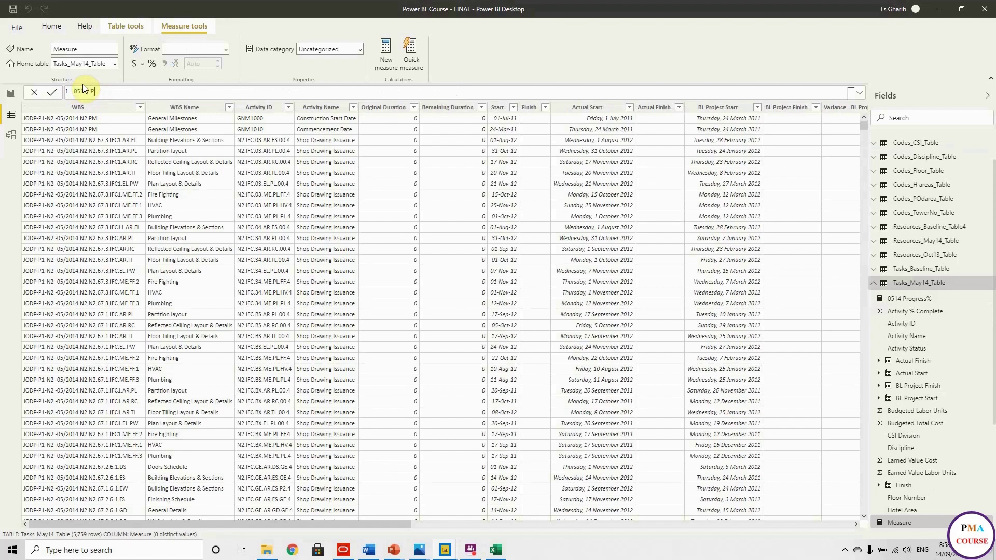
type("0514 Planned%")
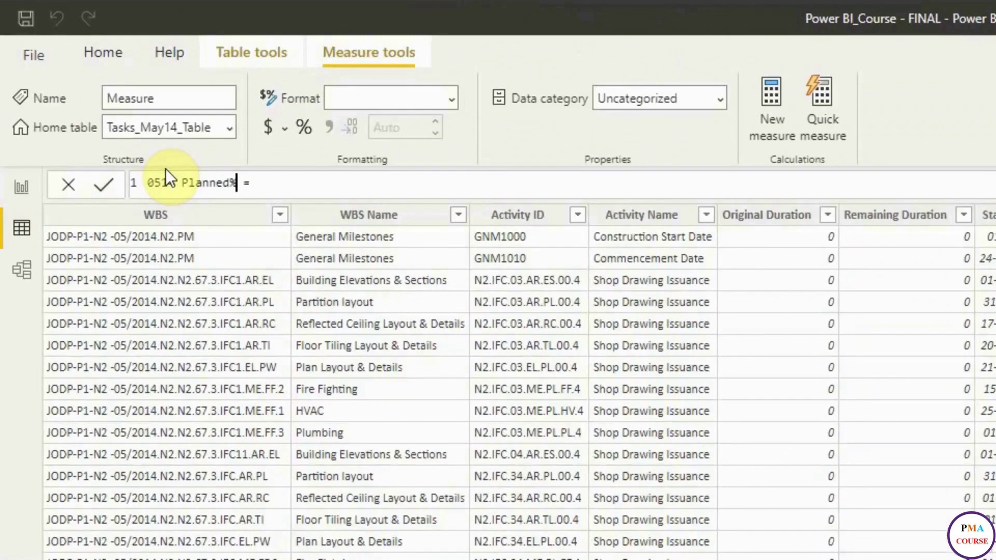
- Start the formula with SUM of Tasks_May14_Table Planned Value Labor Units
left_click(294, 174)
type("sum")
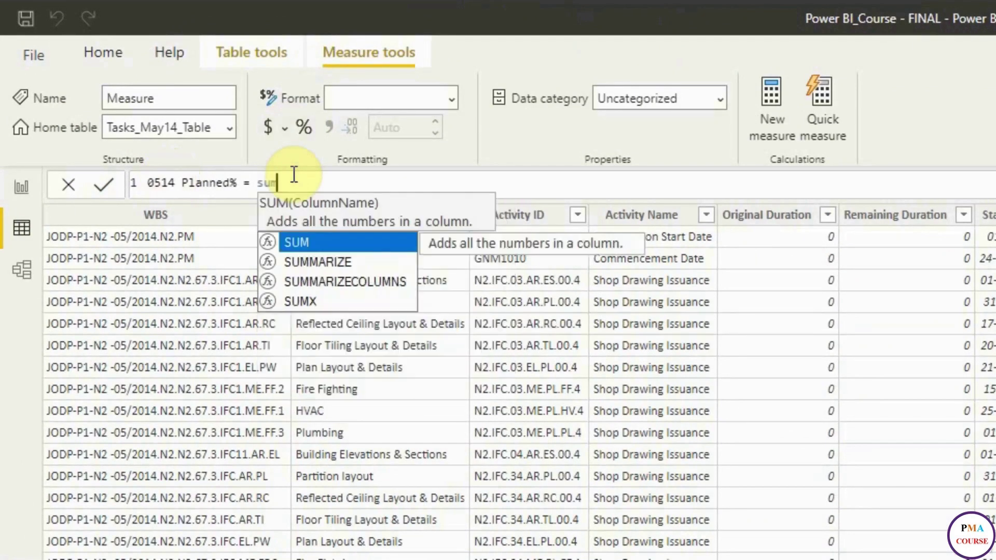
key("Tab")
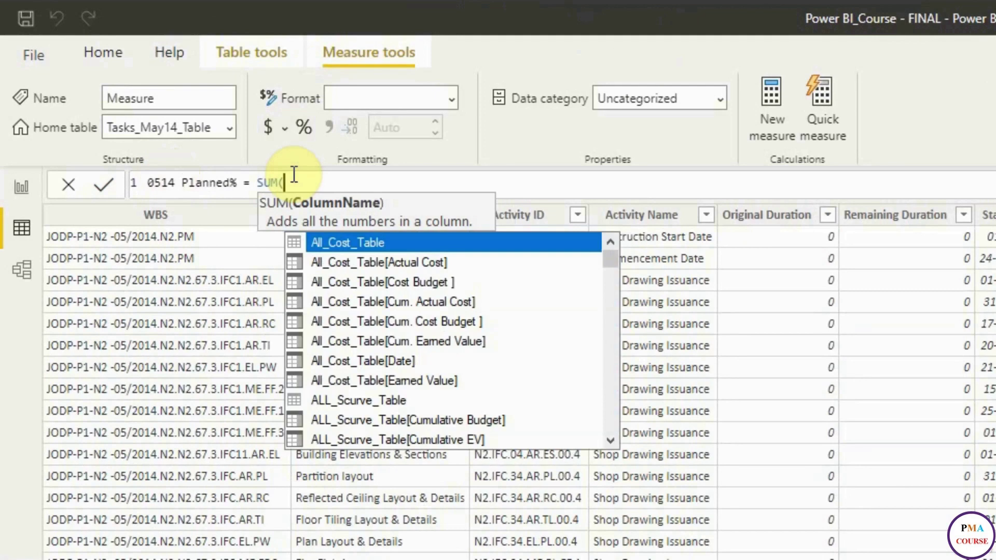
type("Planned")
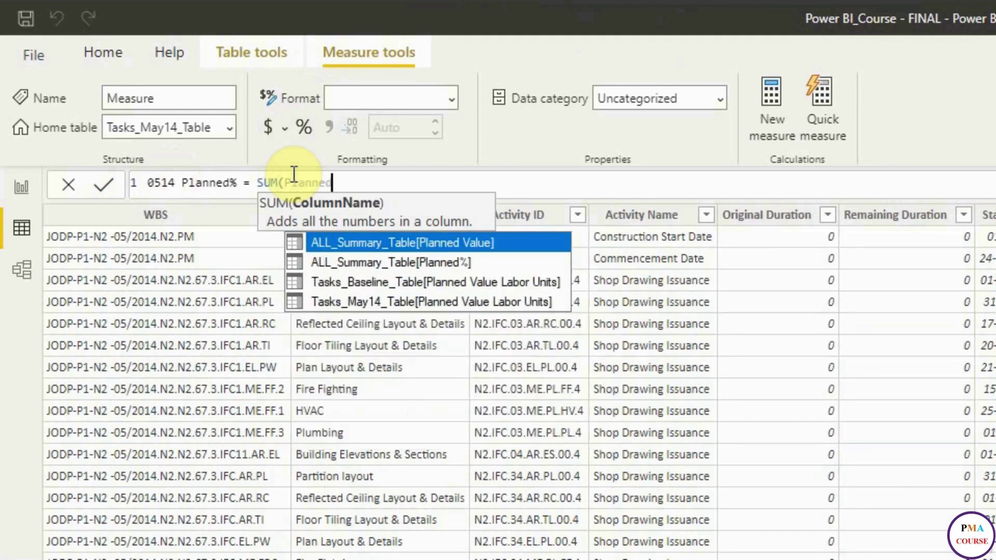
key("Down")
key("Down")
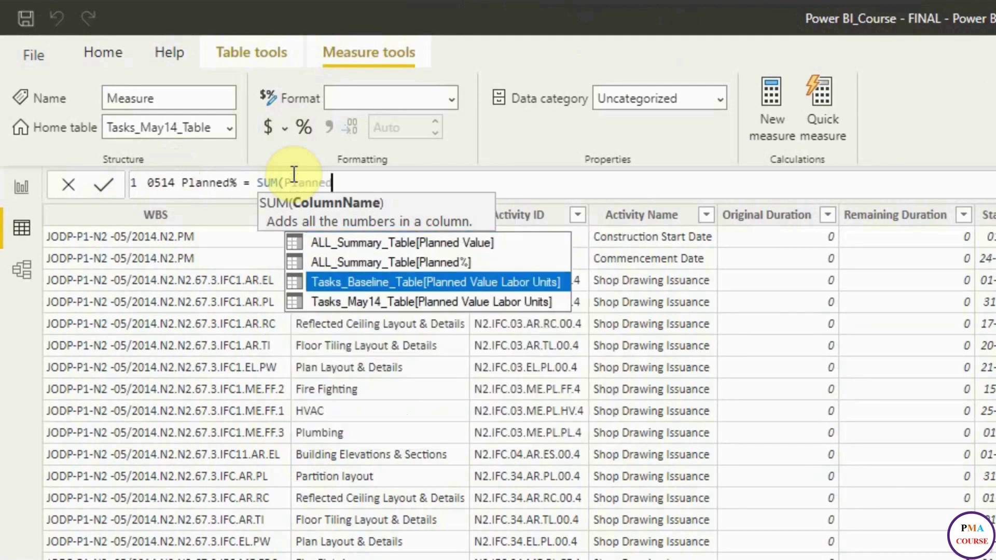
key("Down")
key("Tab")
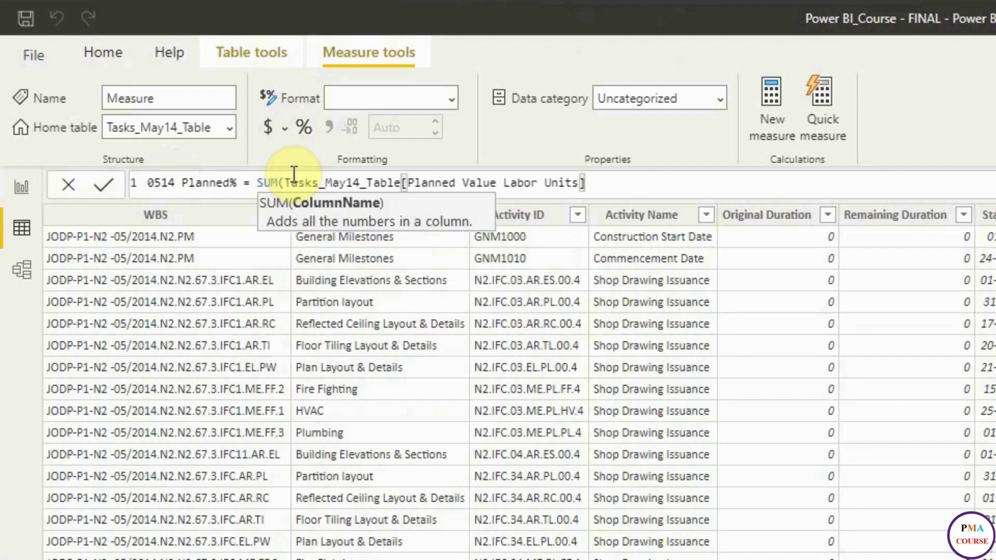
- Divide by SUM of Budgeted Labor Units, commit the measure, and collapse Tasks_May14_Table
type(")")
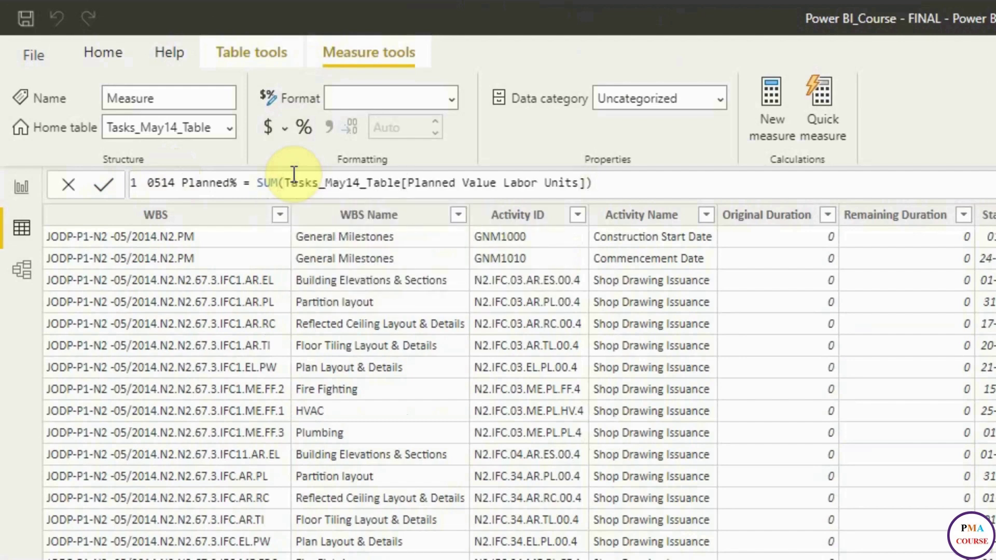
type(" / sum")
key("Tab")
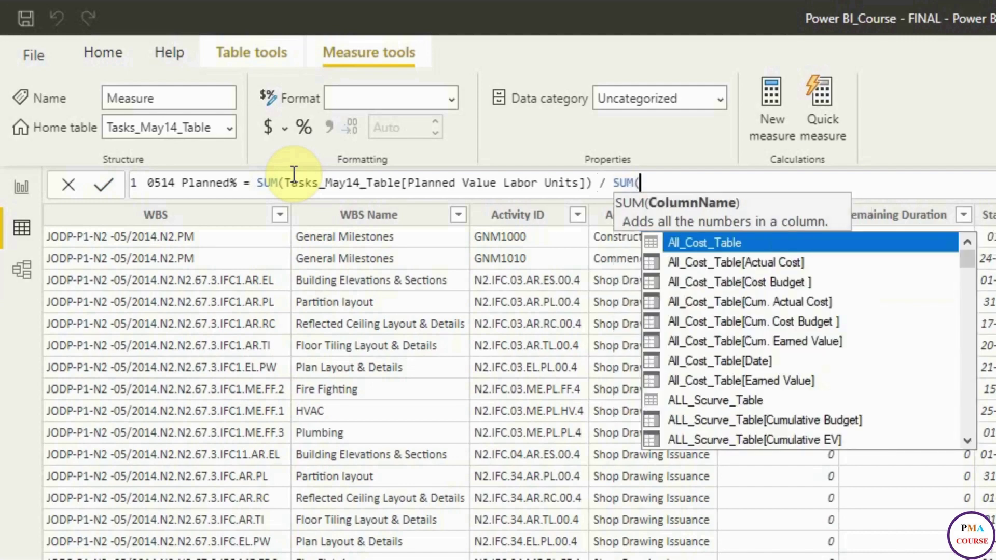
type("Budge")
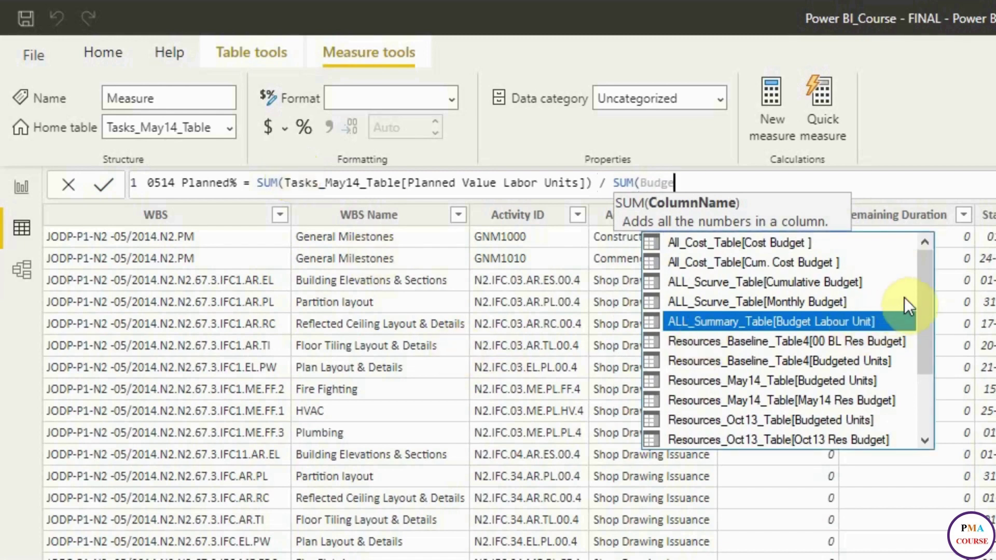
left_click(922, 301)
left_click_drag(923, 301, 907, 372)
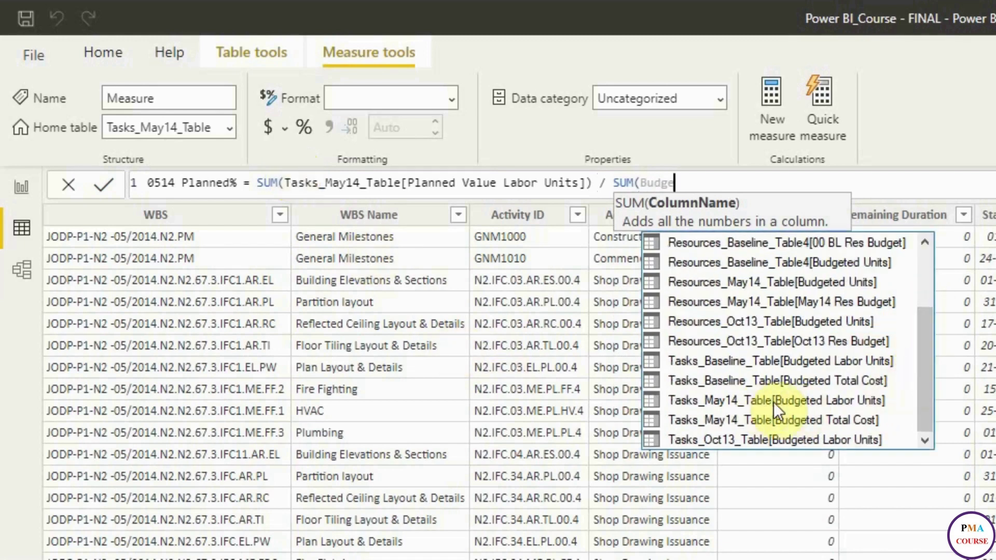
double_click(820, 400)
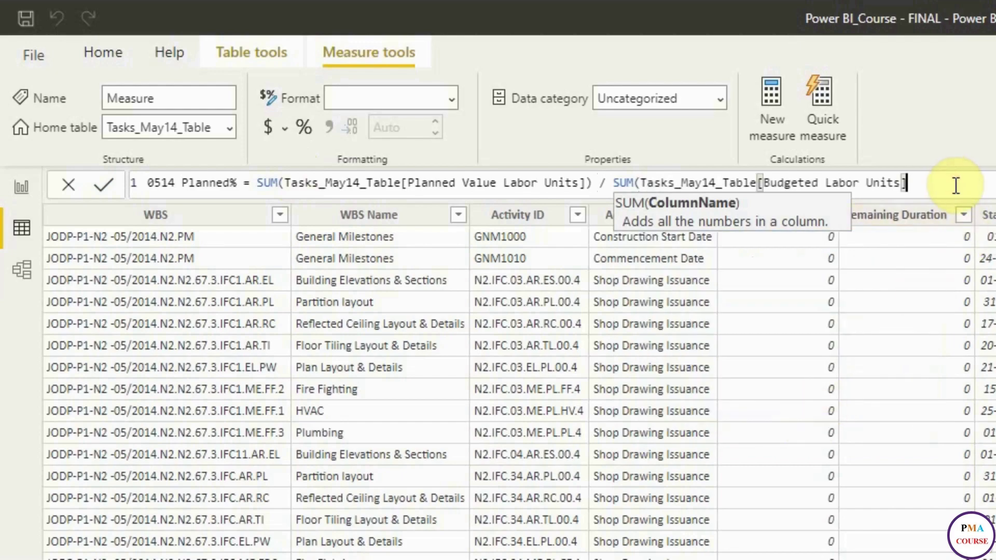
type(")")
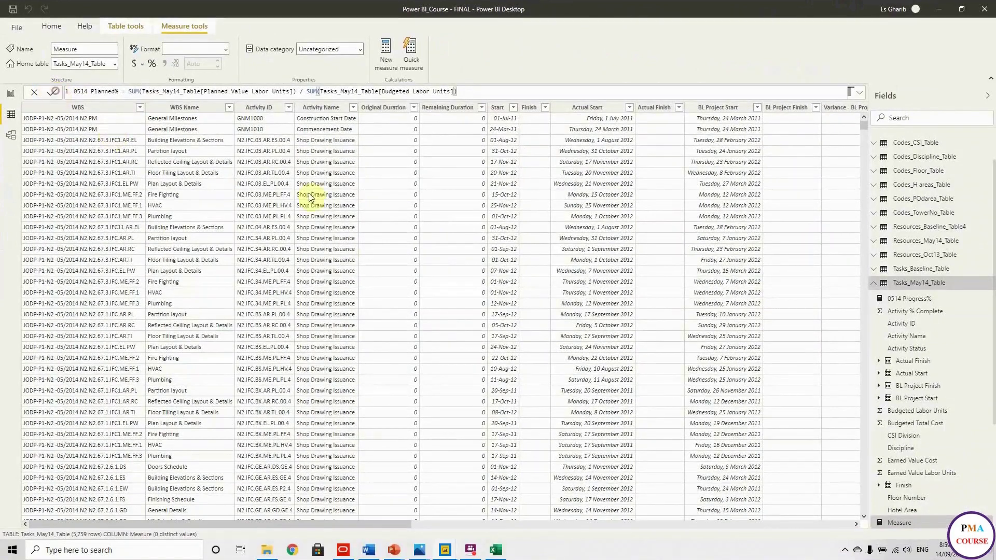
left_click(886, 302)
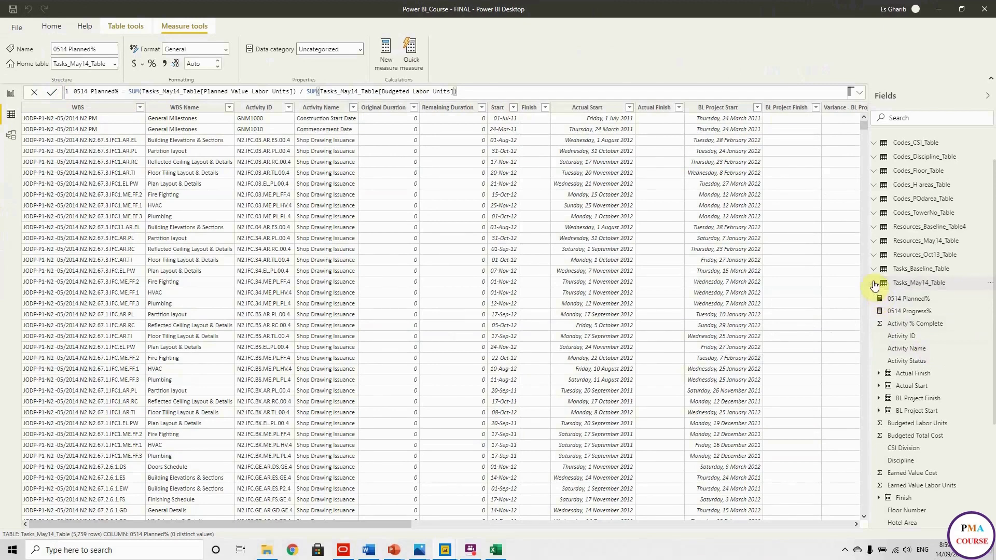
left_click(873, 283)
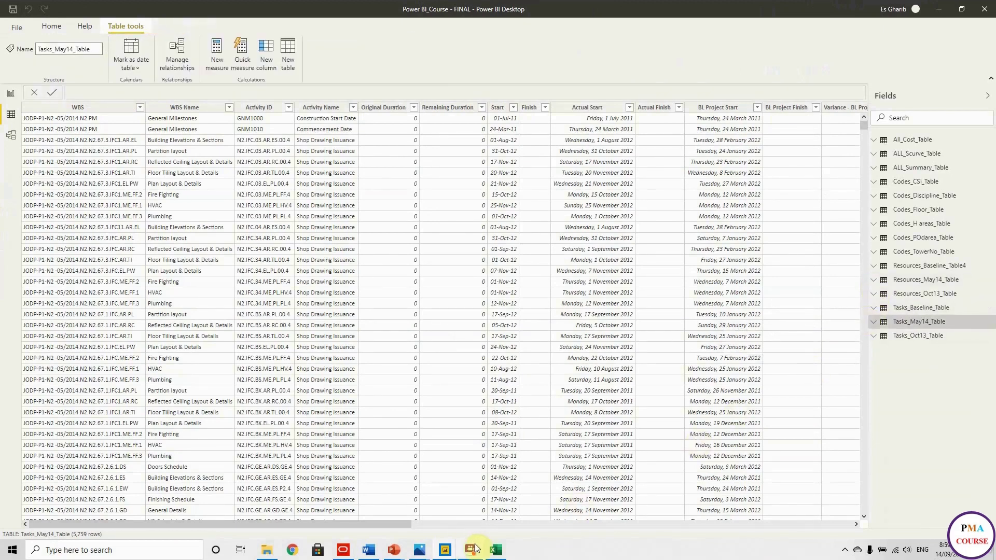
- Switch to PowerPoint's All Steps slide listing the twelve project steps
mouse_move(420, 550)
left_click(421, 521)
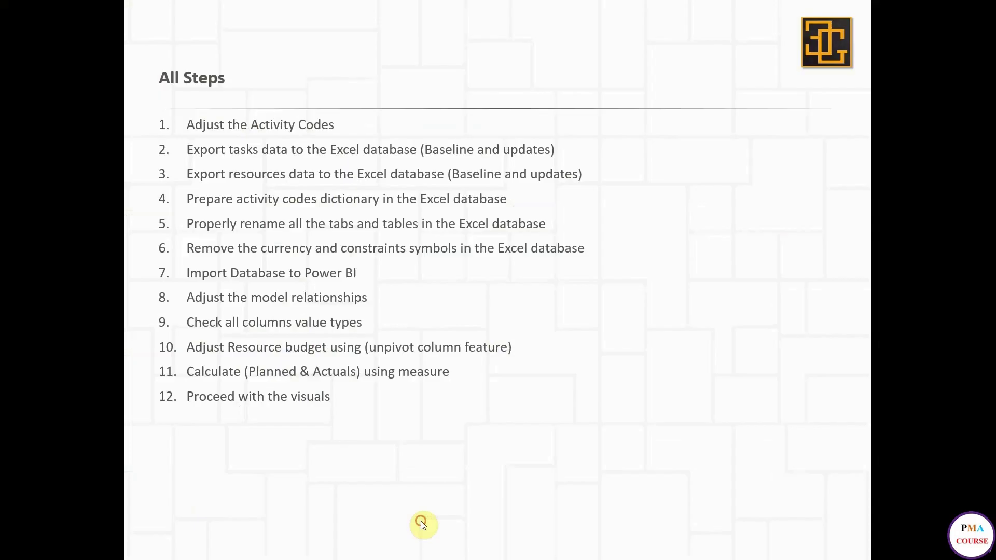